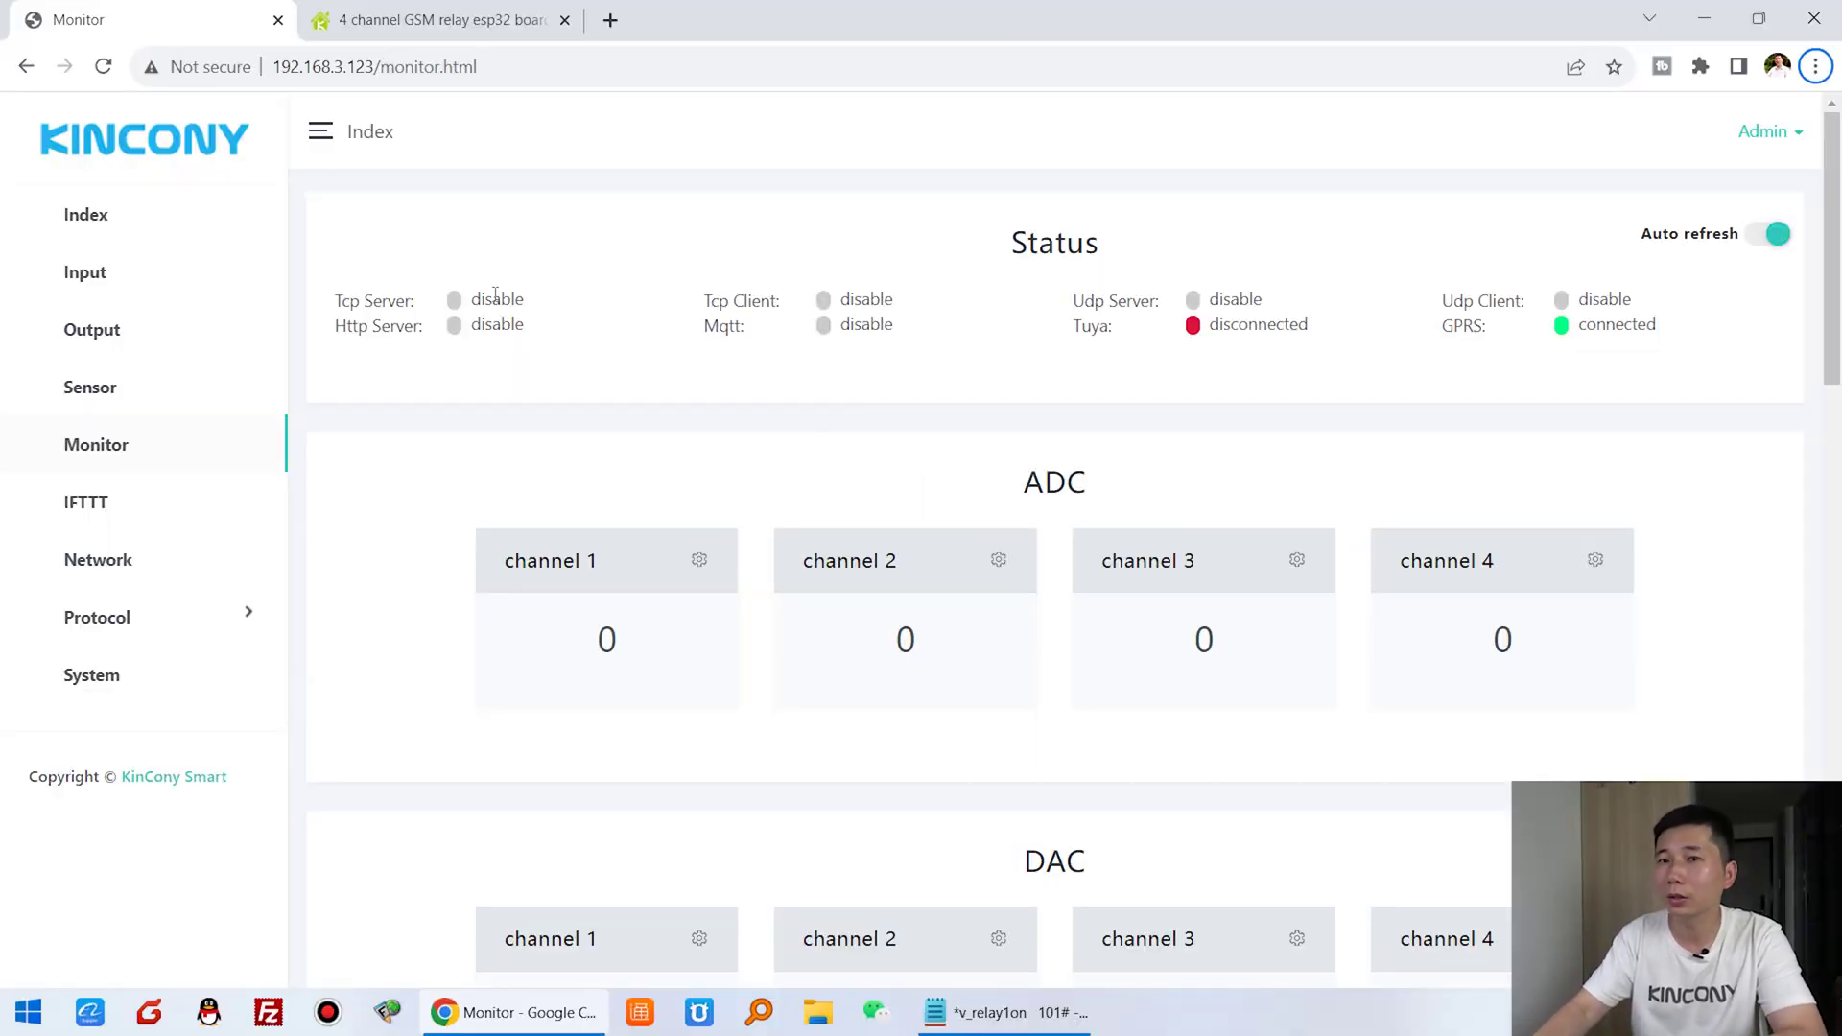
Step: Show the 4 channel GSM relay ESP32 board diagram with its labelled inputs, outputs, LAN and SIM sockets
{"action": "left_click", "coordinate": [441, 19]}
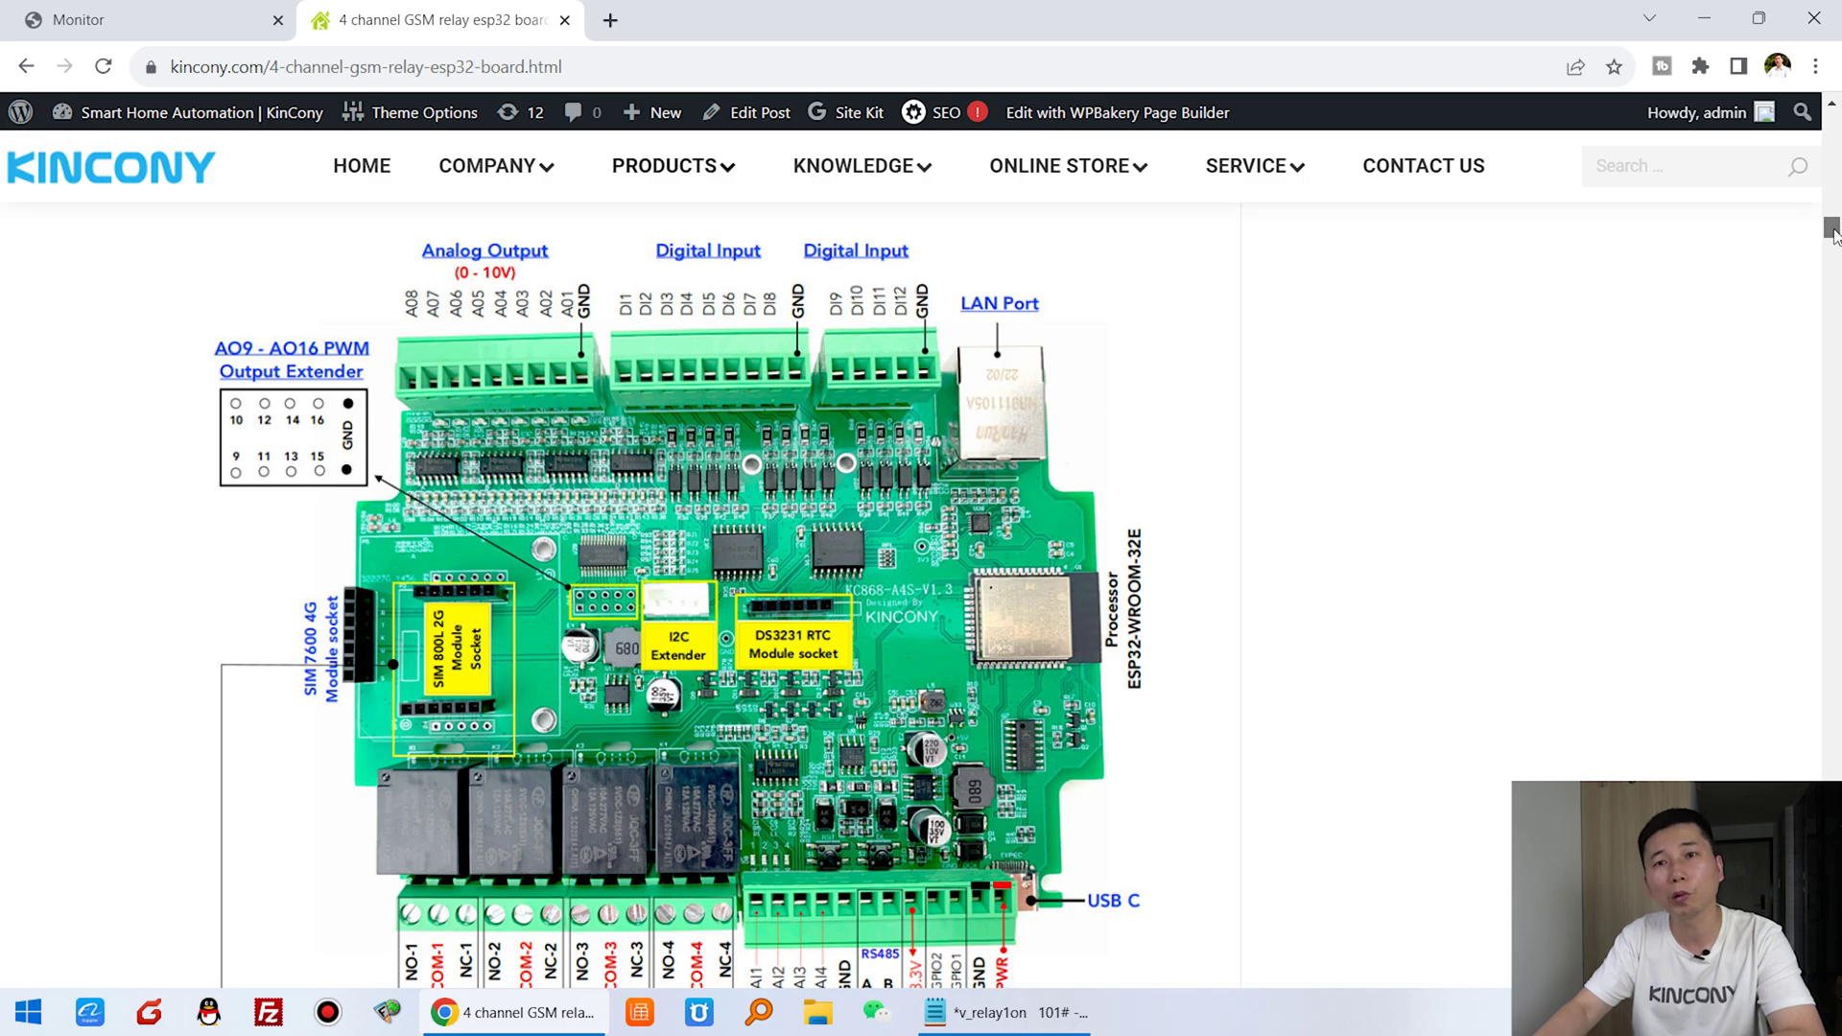
{"action": "scroll", "coordinate": [1832, 235], "scroll_direction": "down", "scroll_amount": 1}
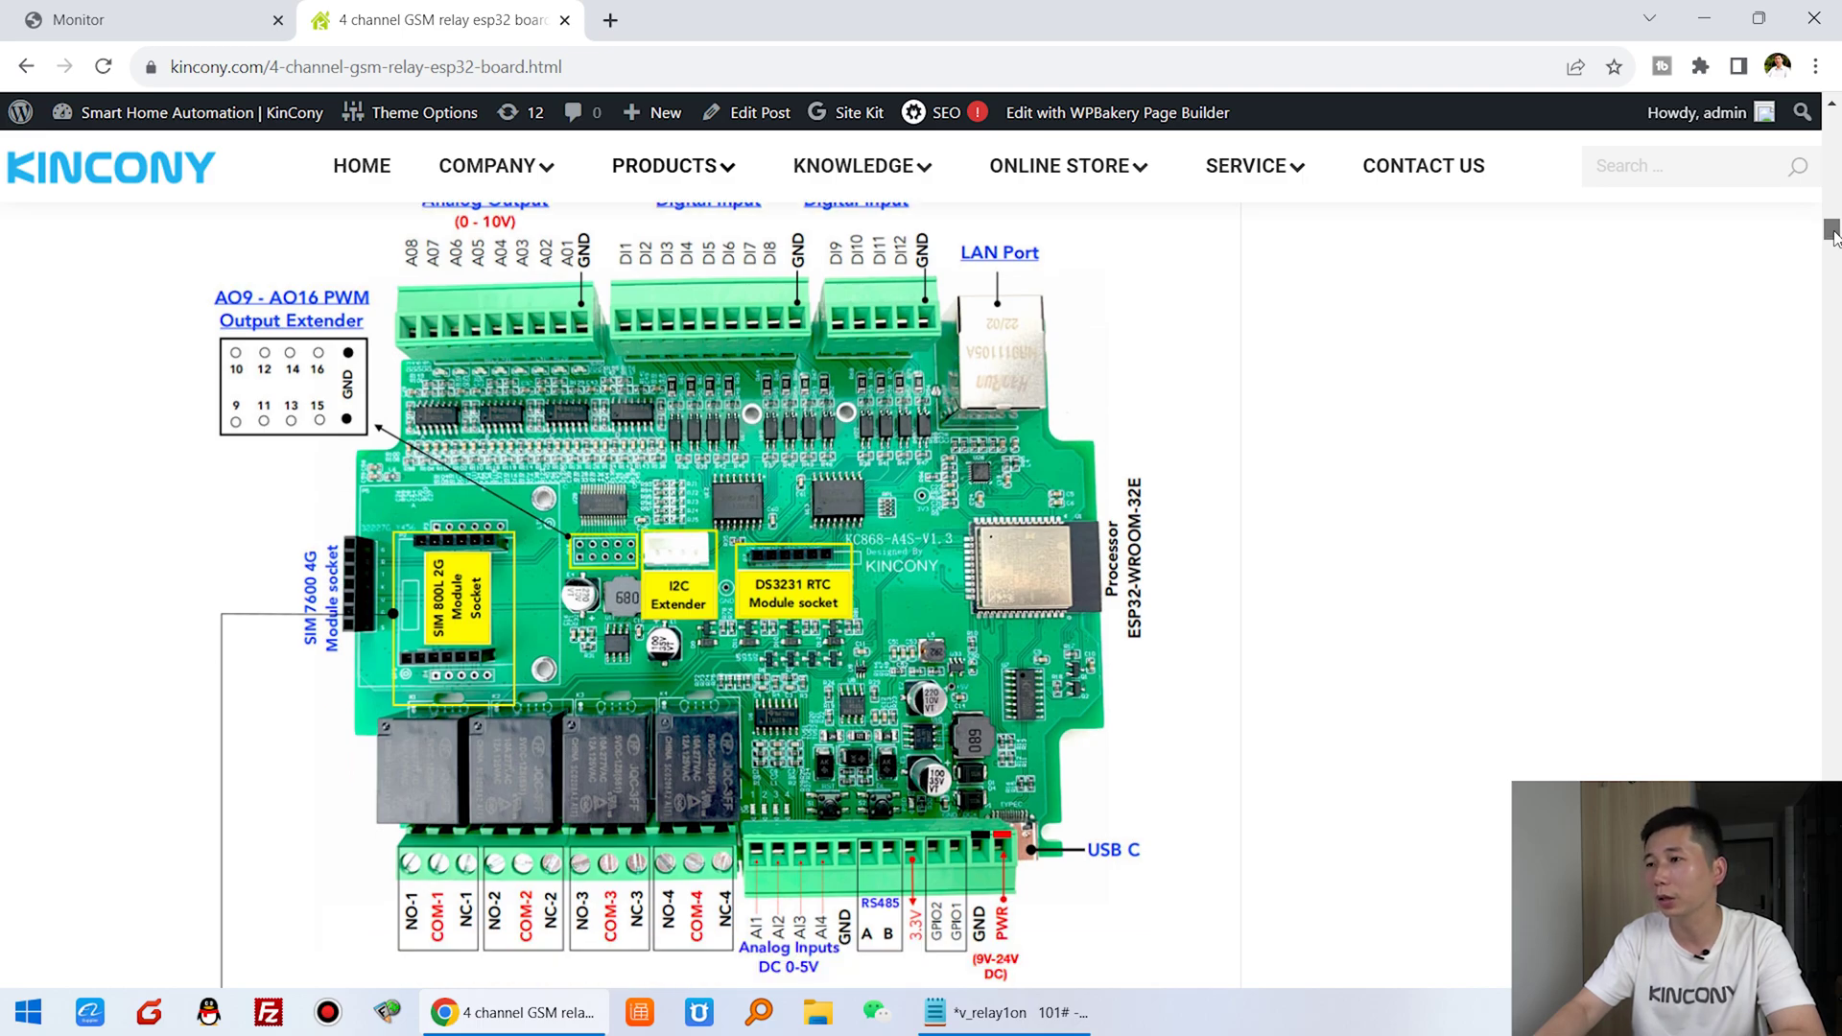
{"action": "scroll", "coordinate": [1832, 235], "scroll_direction": "up", "scroll_amount": 2}
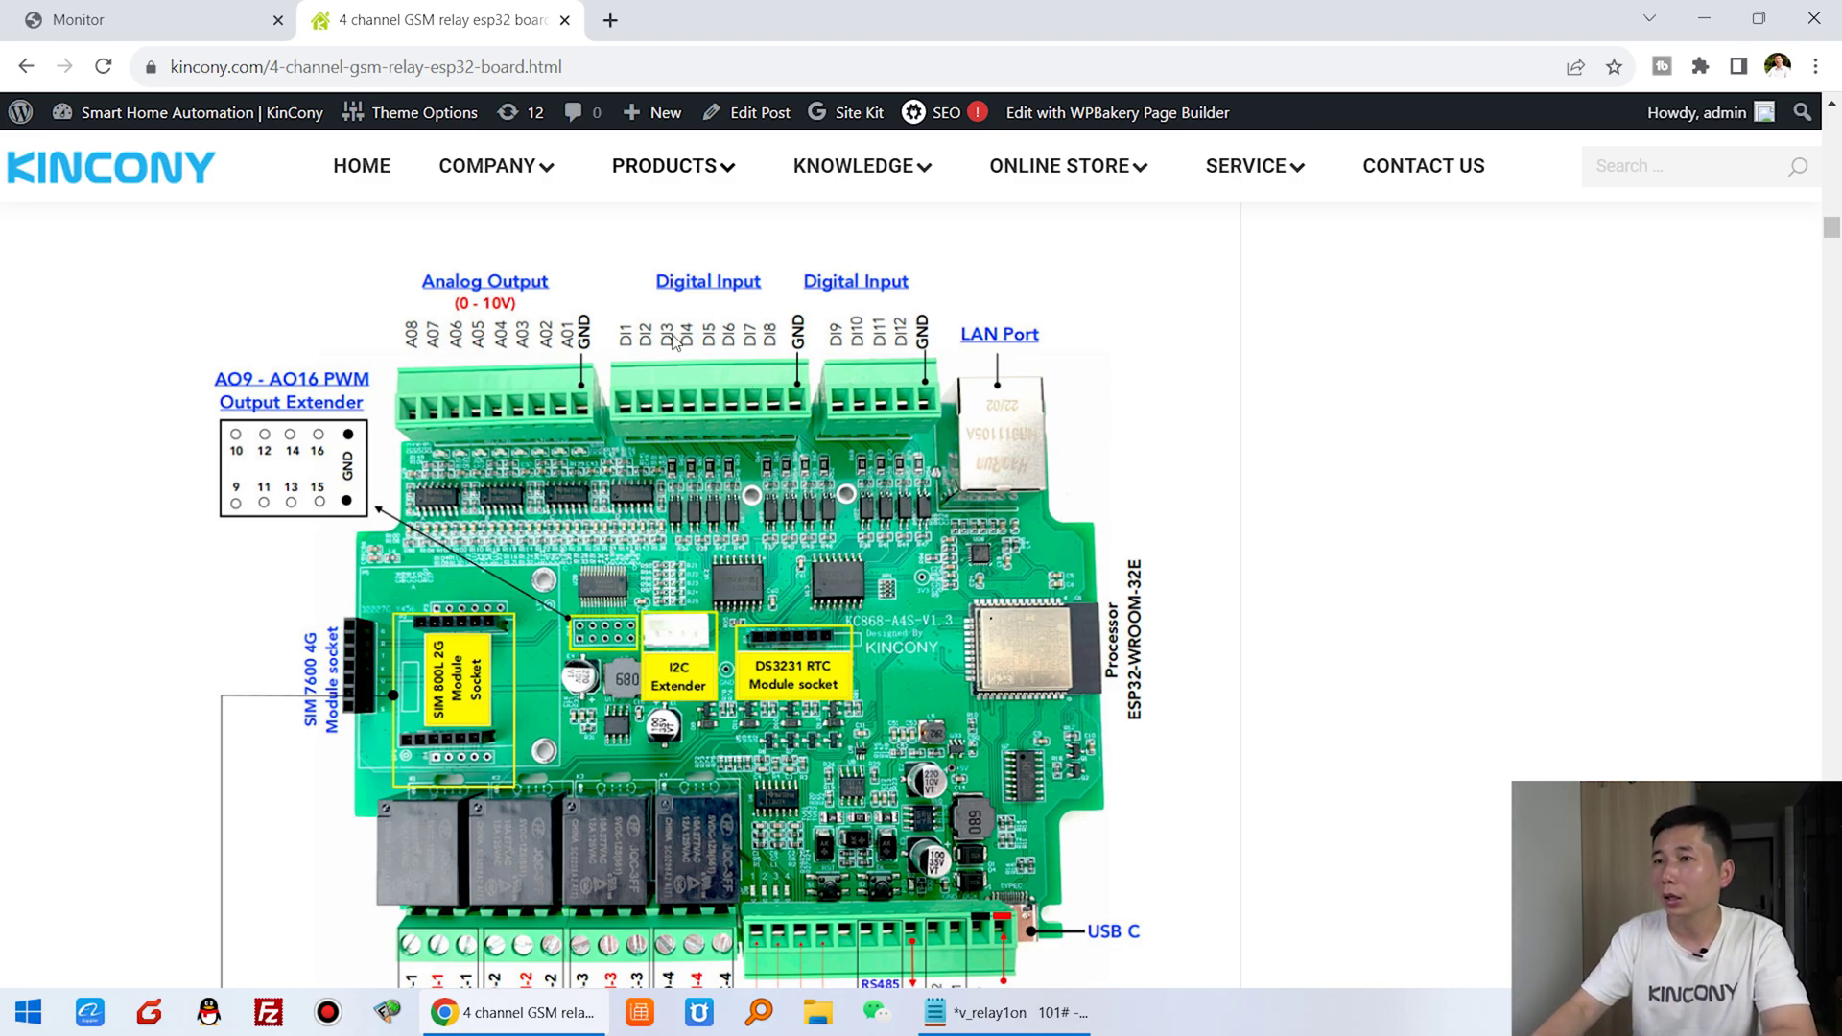
Step: Reload the device's monitor page and bring the Output relays into view
{"action": "left_click", "coordinate": [139, 20]}
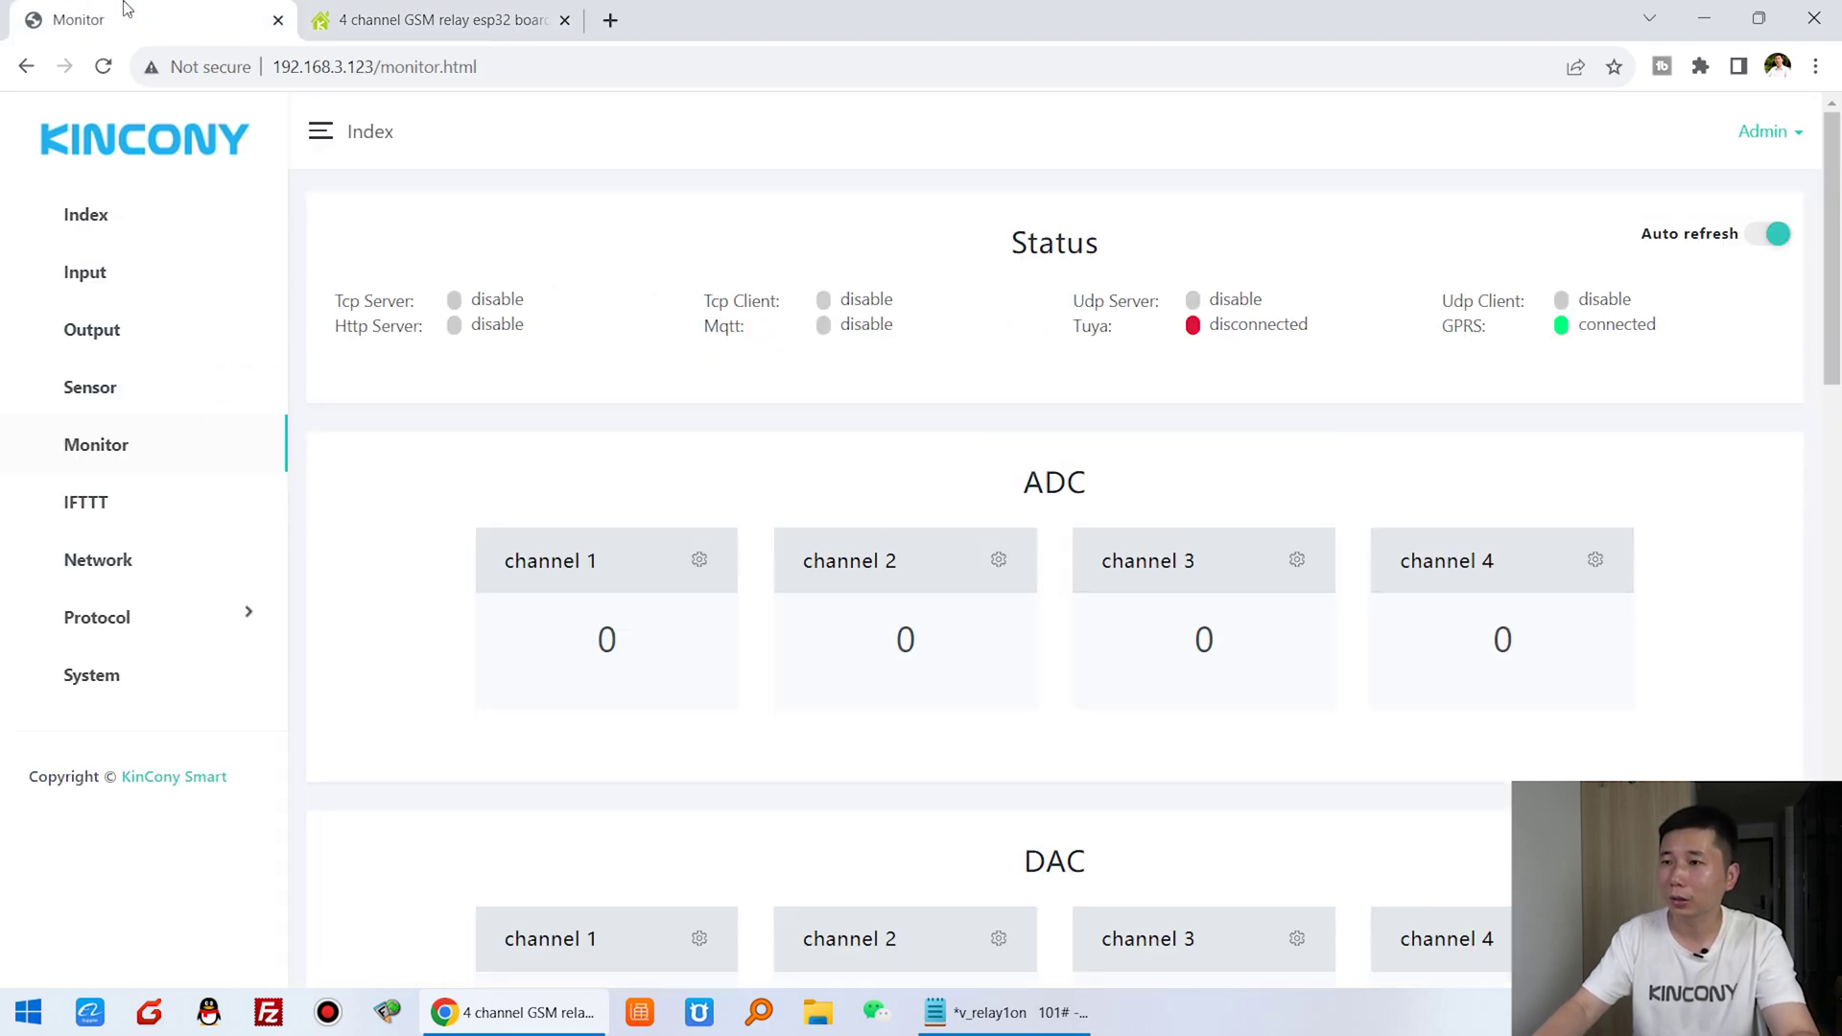
{"action": "left_click", "coordinate": [101, 456]}
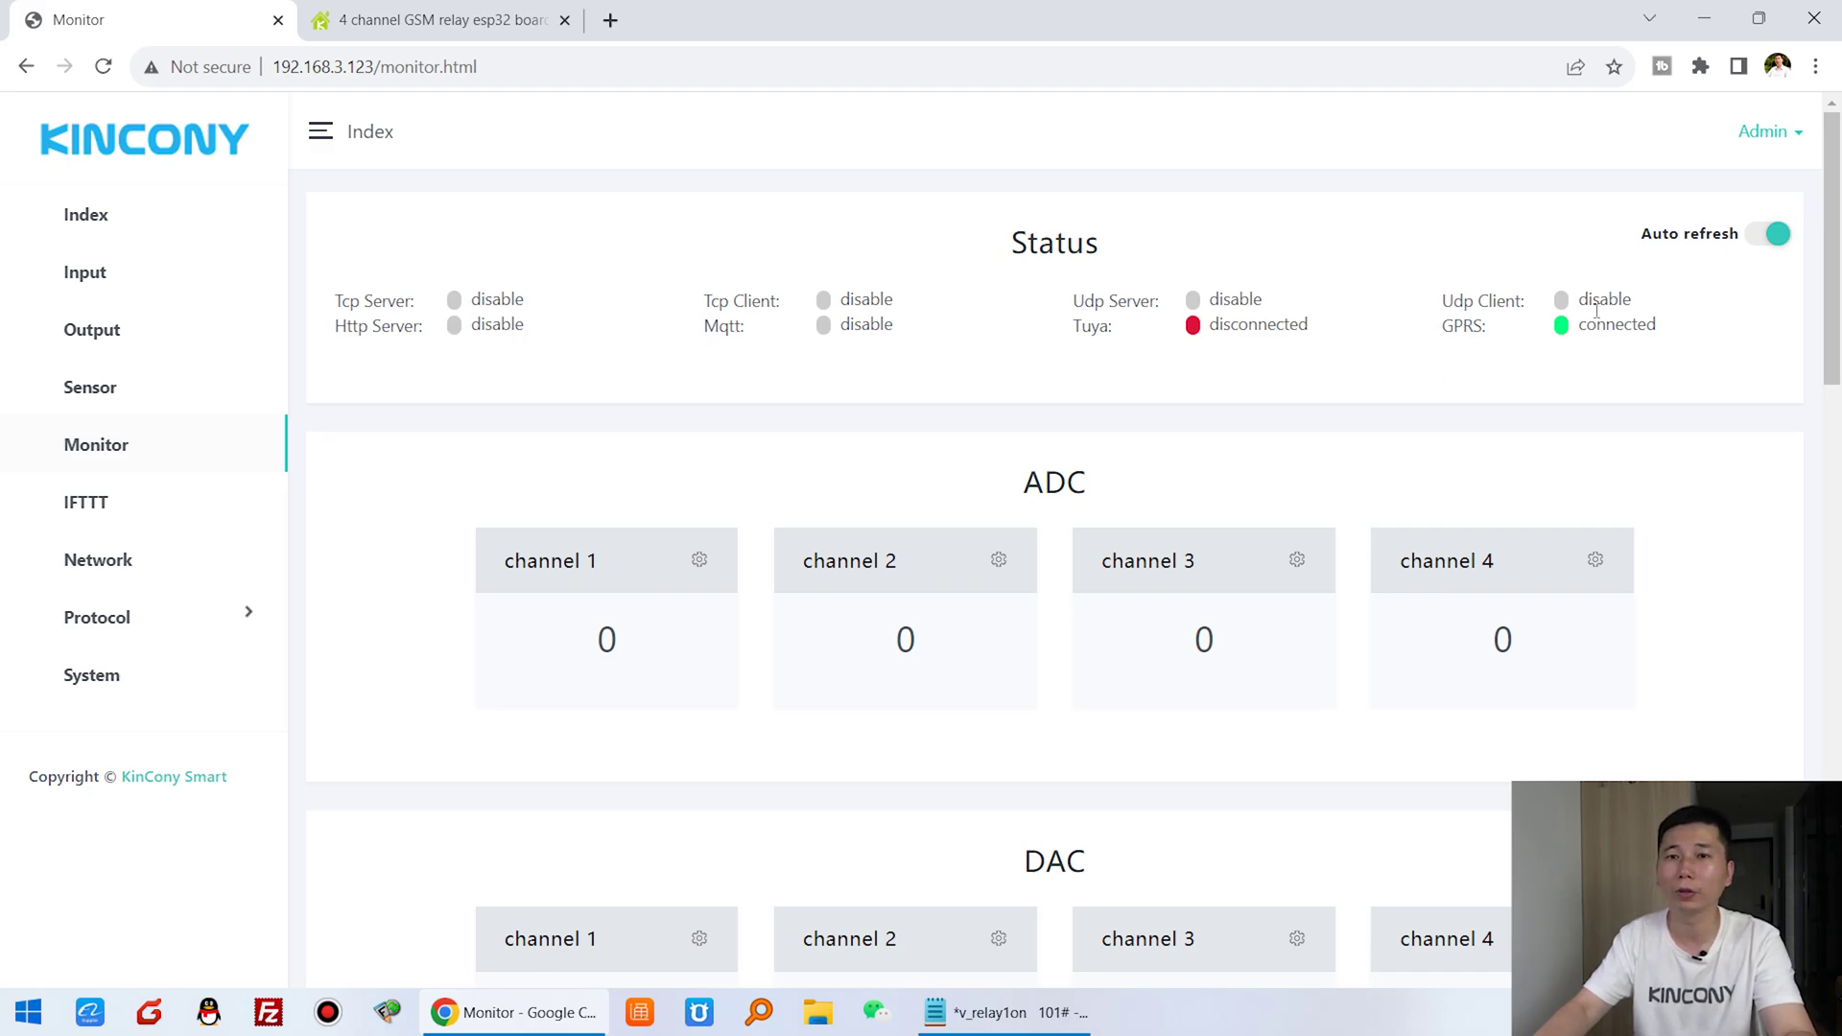
{"action": "scroll", "coordinate": [1546, 360], "scroll_direction": "down", "scroll_amount": 15}
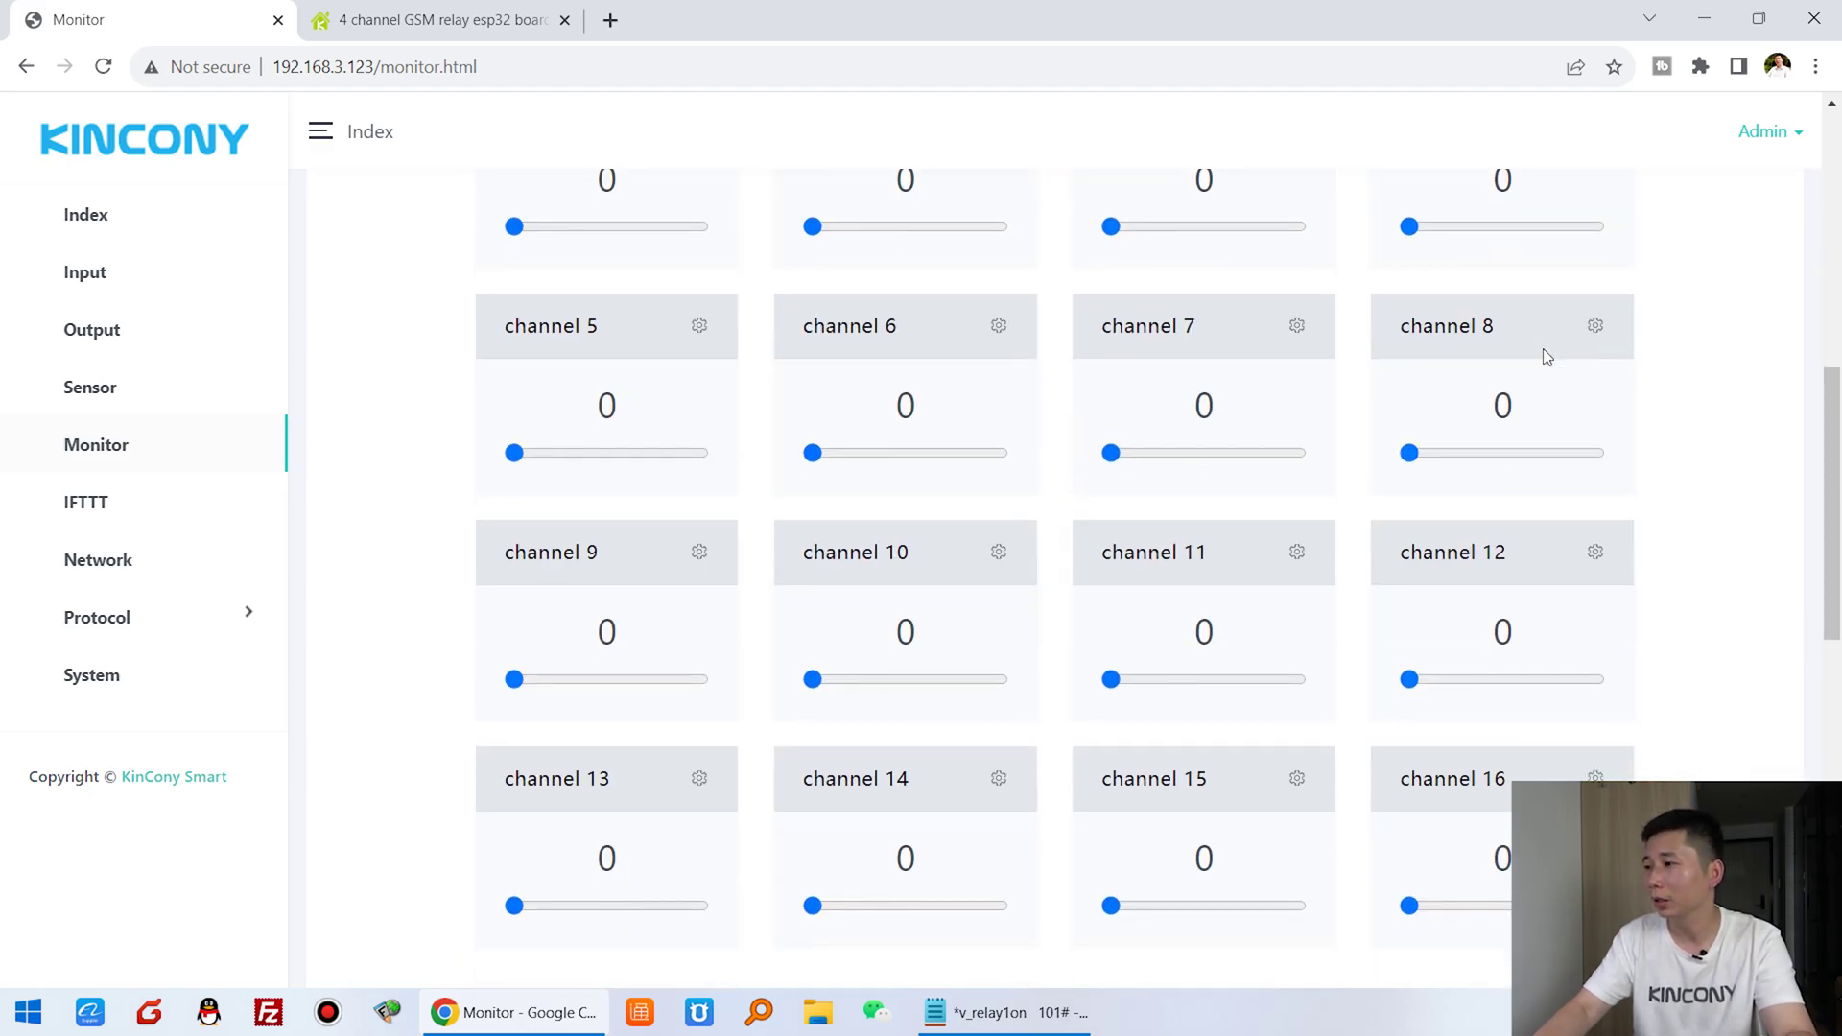
{"action": "scroll", "coordinate": [880, 534], "scroll_direction": "down", "scroll_amount": 4}
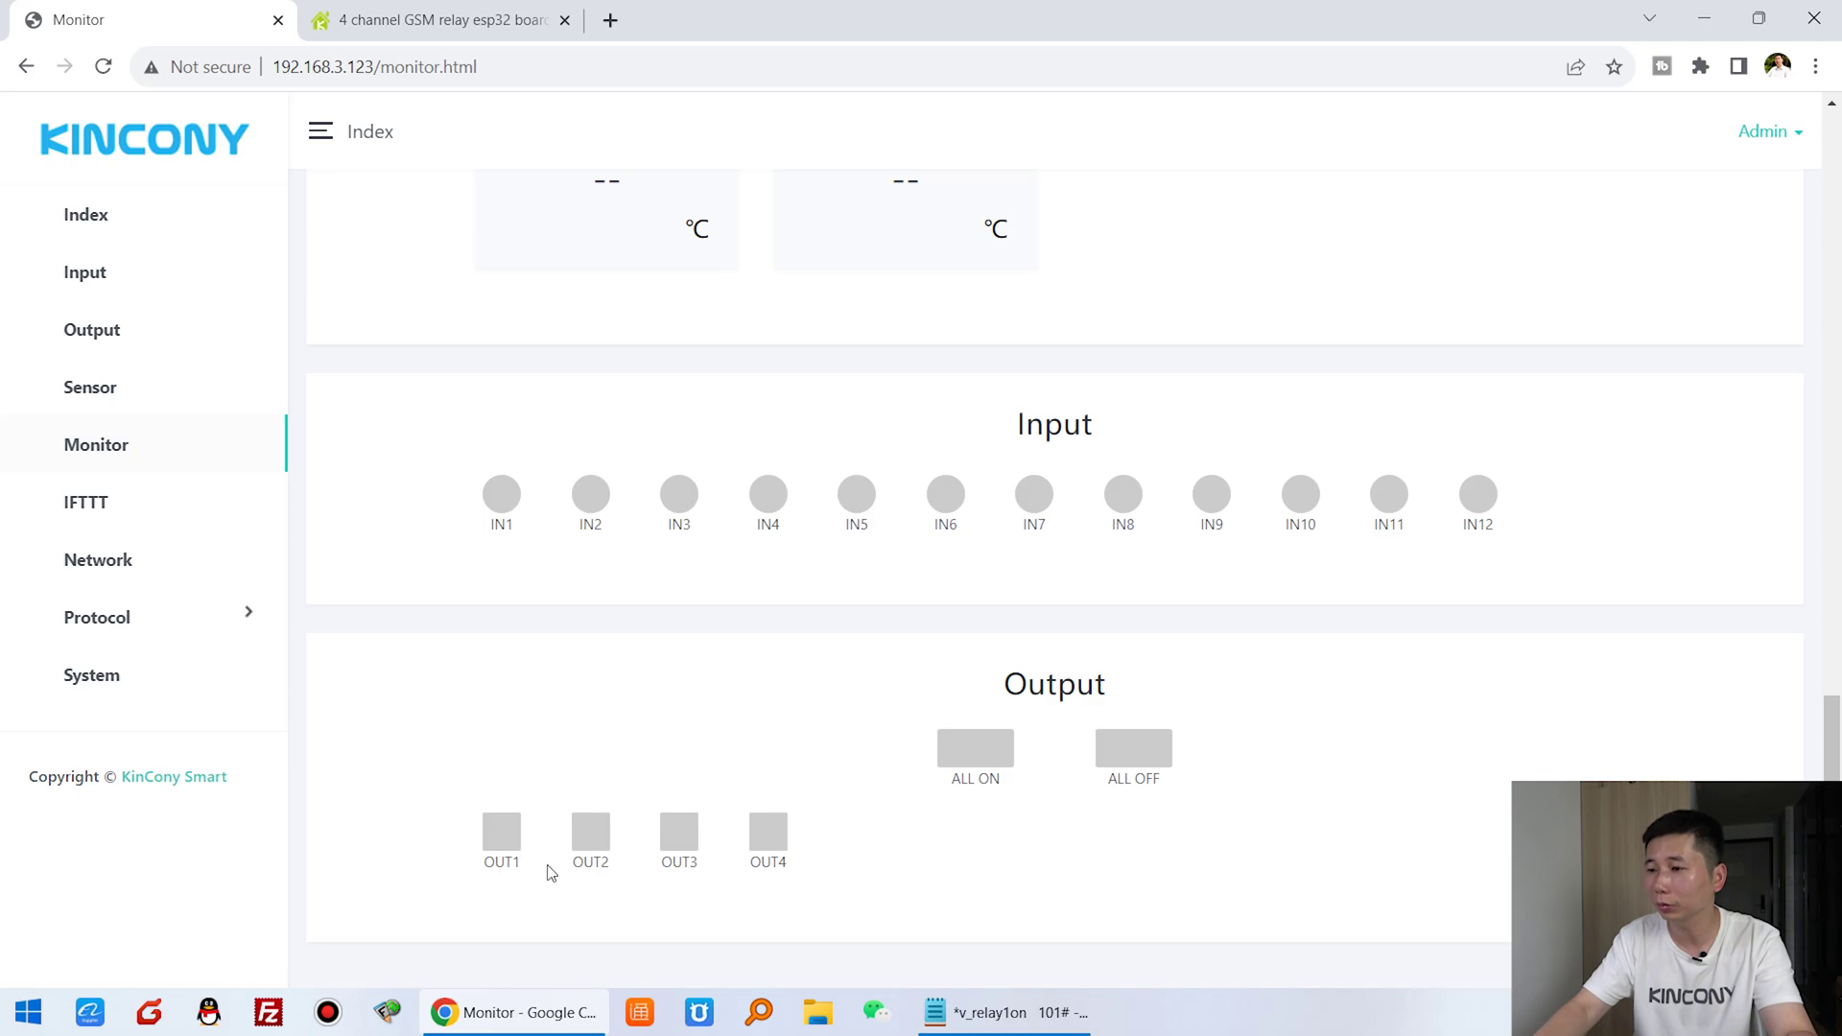
Step: Switch relays OUT1–OUT4 on, then back off, and highlight the Input heading and IN1
{"action": "left_click", "coordinate": [508, 844]}
{"action": "left_click", "coordinate": [597, 842]}
{"action": "left_click", "coordinate": [686, 836]}
{"action": "left_click", "coordinate": [764, 842]}
{"action": "left_click", "coordinate": [765, 842]}
{"action": "left_click", "coordinate": [666, 844]}
{"action": "left_click", "coordinate": [602, 842]}
{"action": "left_click", "coordinate": [516, 844]}
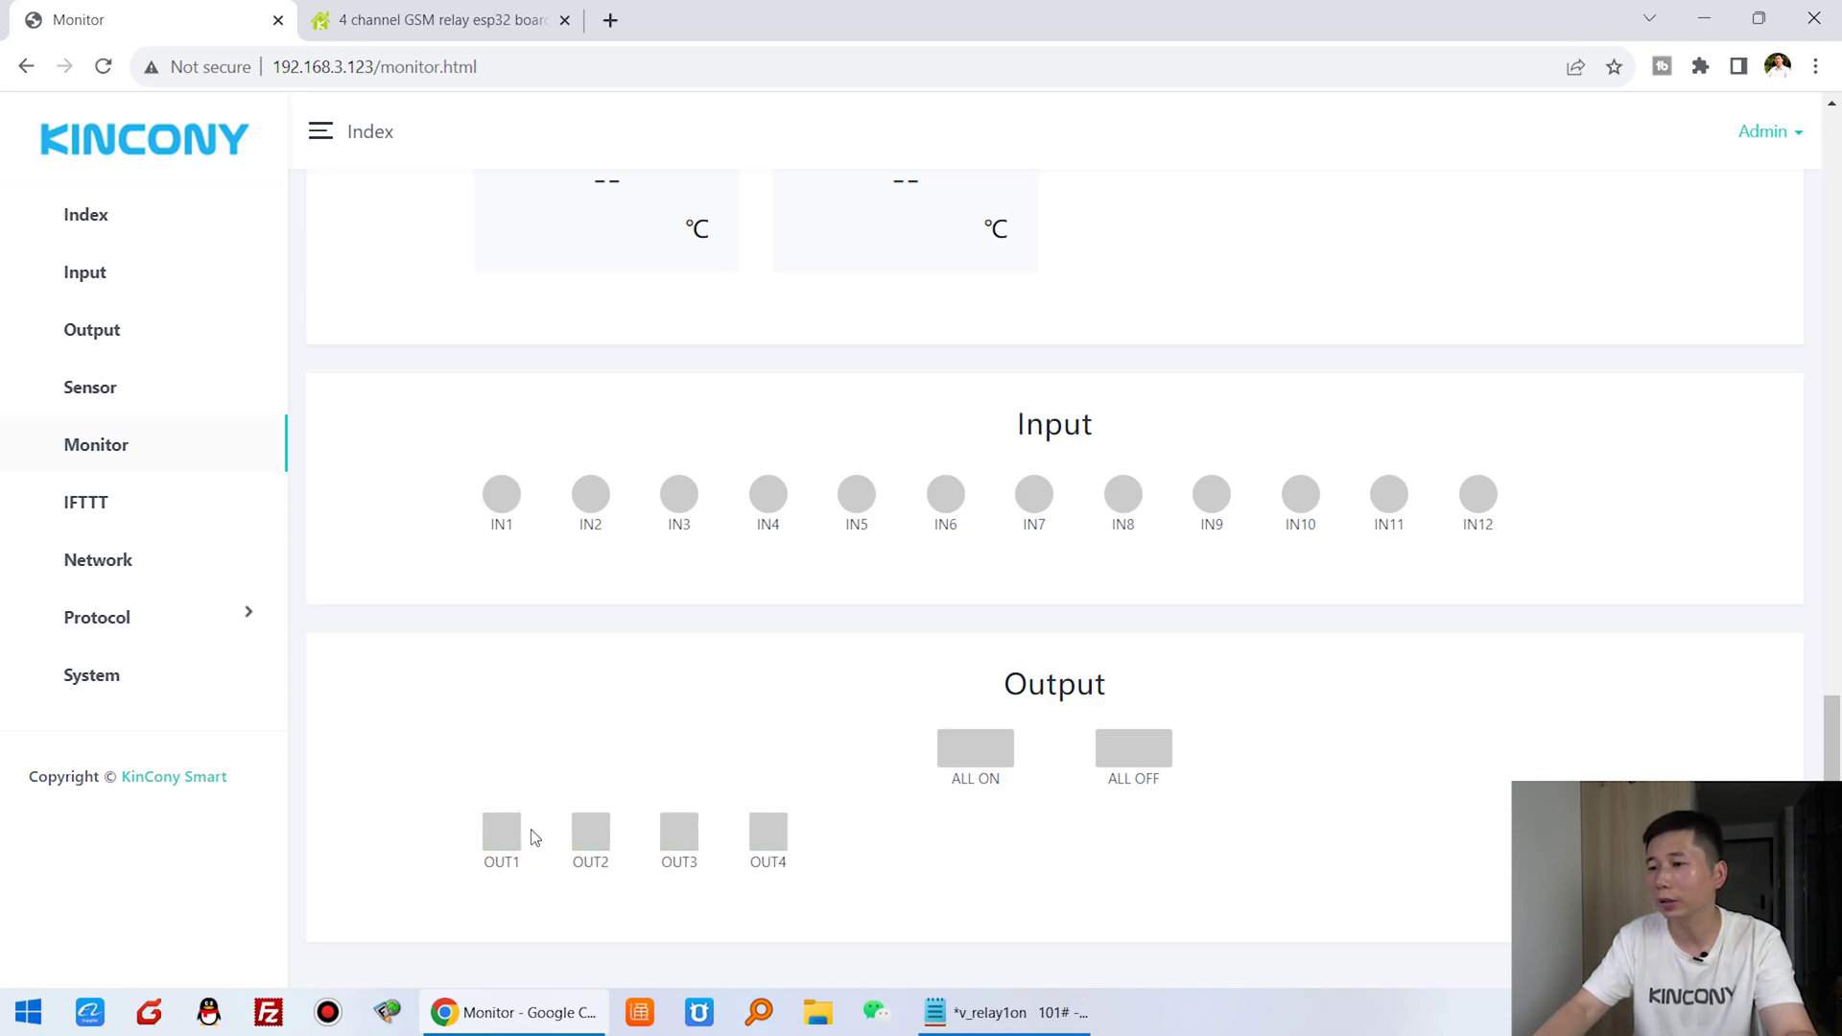
{"action": "left_click_drag", "start_coordinate": [465, 464], "coordinate": [542, 544]}
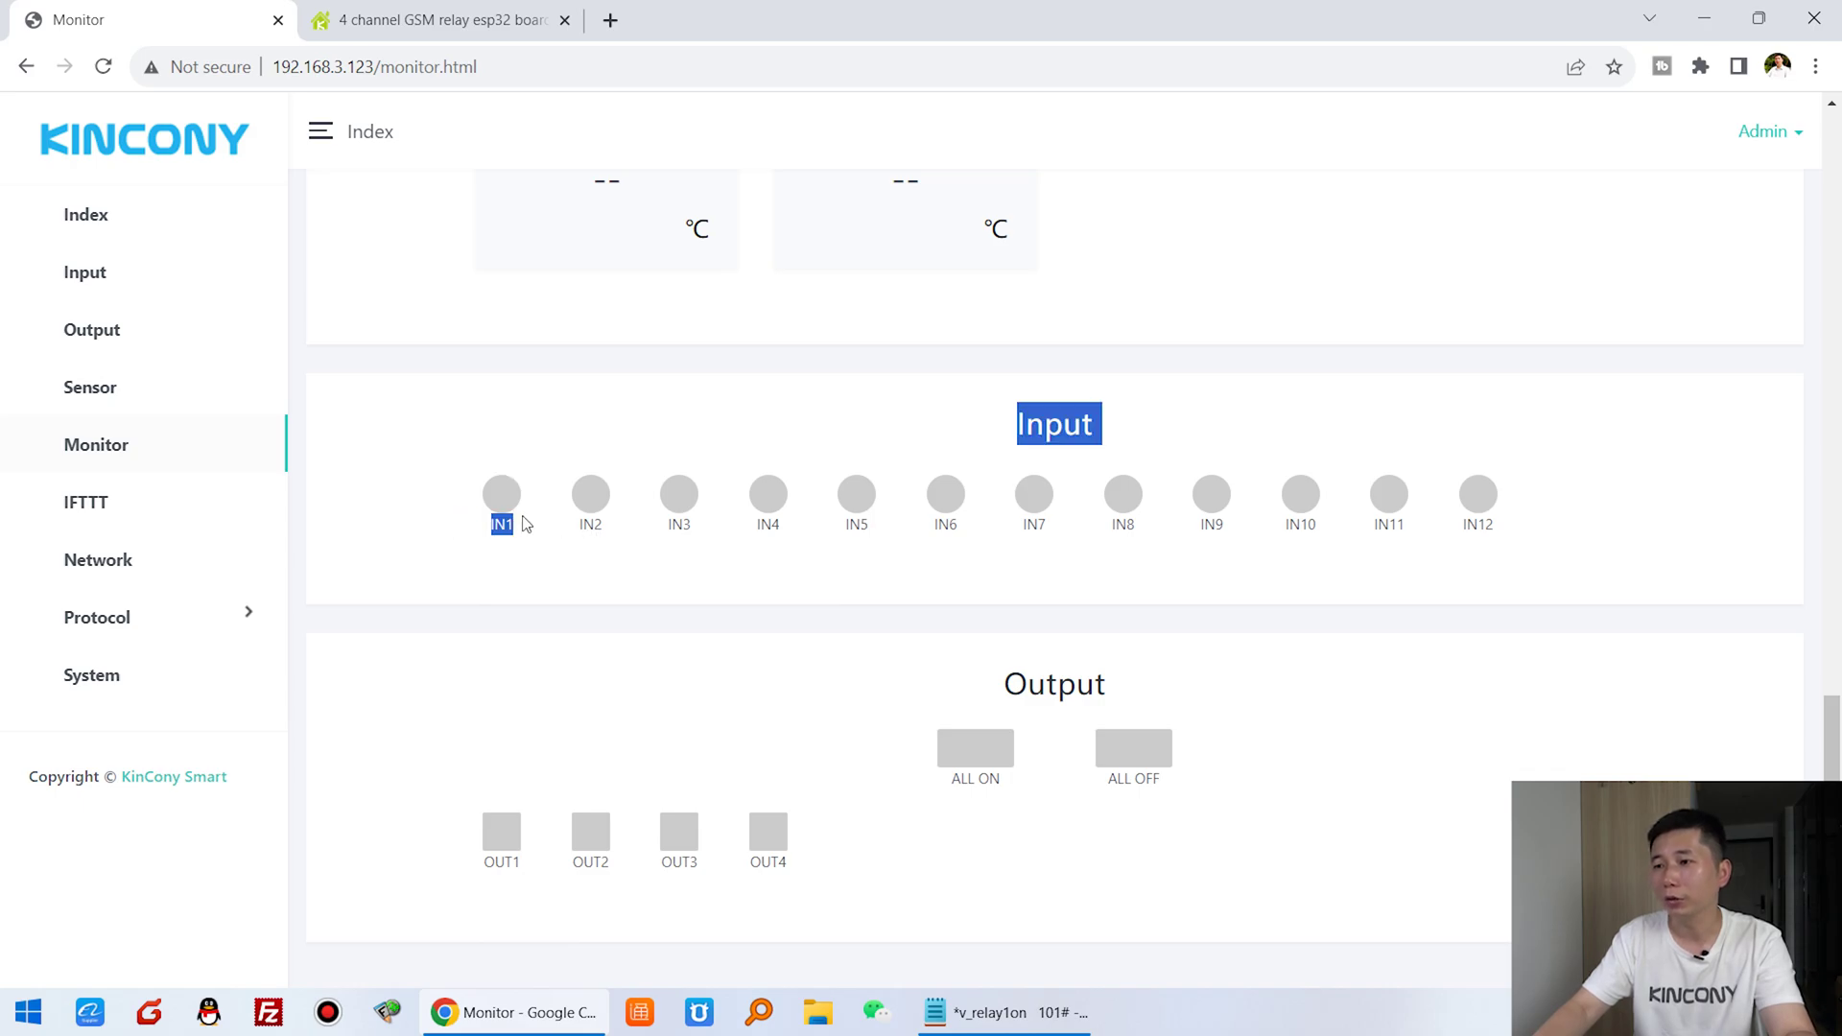
{"action": "left_click", "coordinate": [507, 561]}
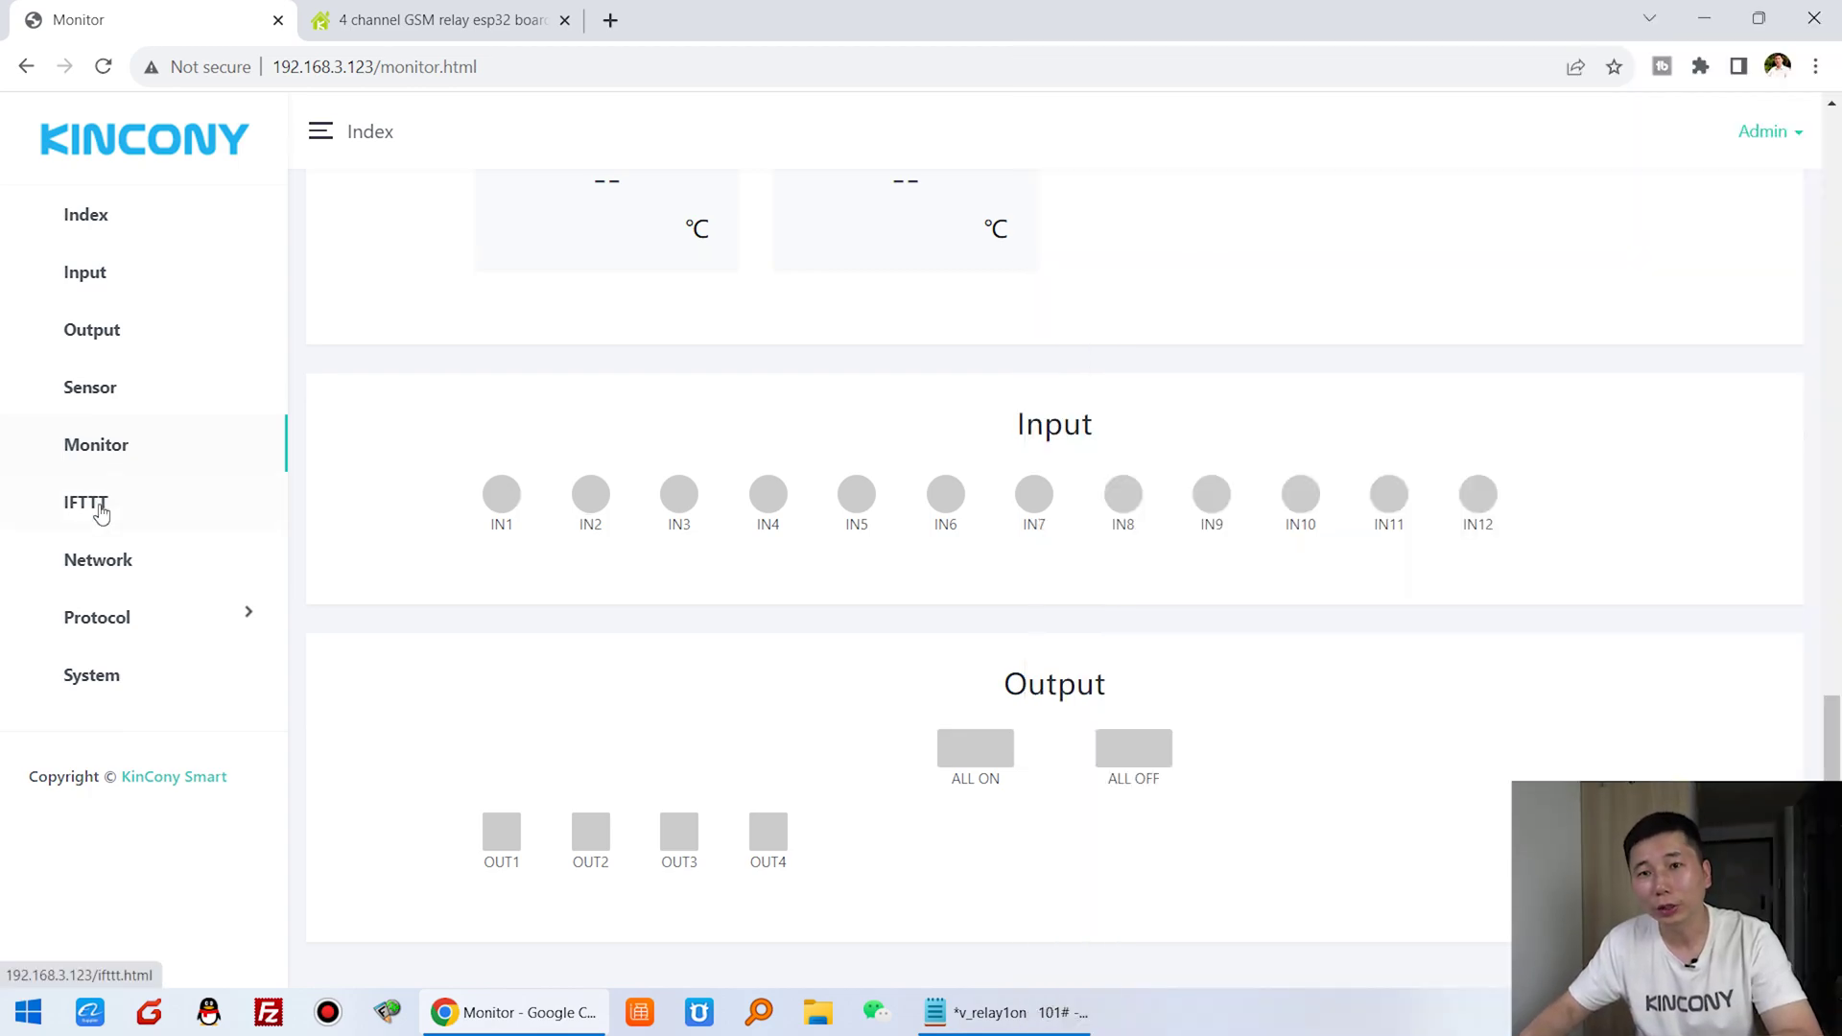
Step: Open the SMS-NOTIFY settings under the device's Network page
{"action": "left_click", "coordinate": [100, 513]}
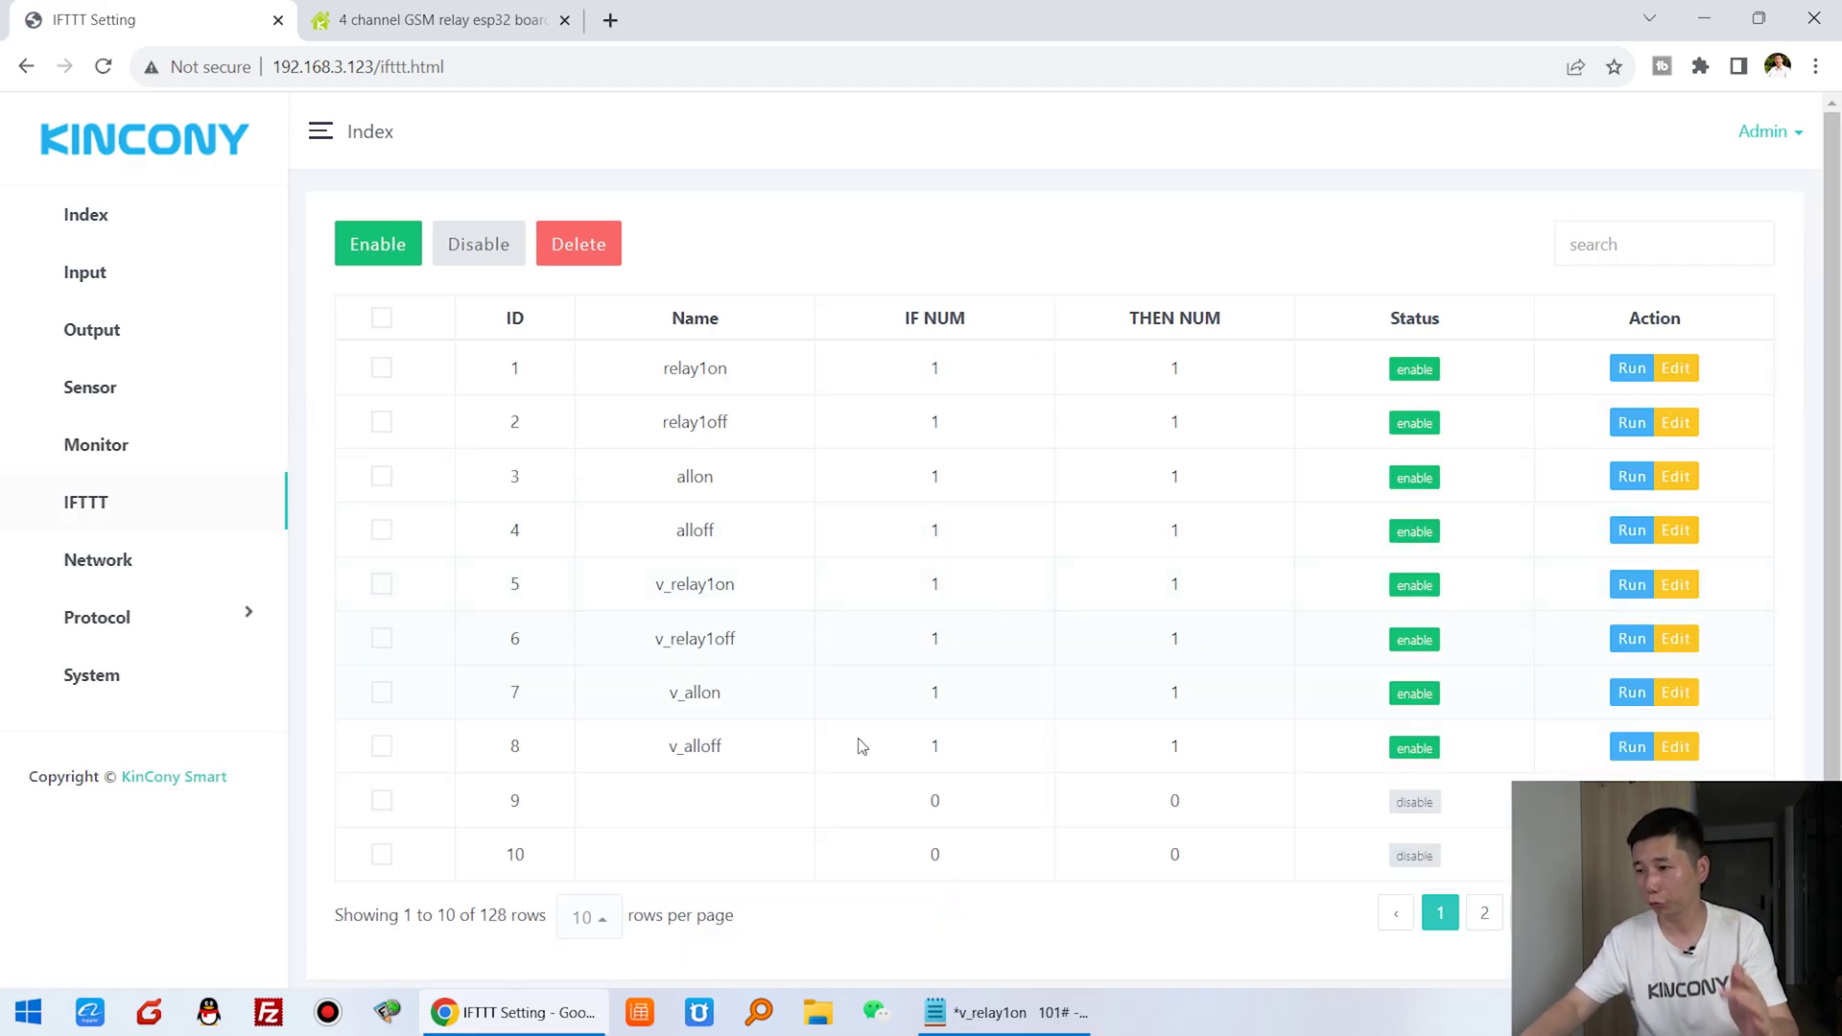
{"action": "scroll", "coordinate": [848, 763], "scroll_direction": "down", "scroll_amount": 1}
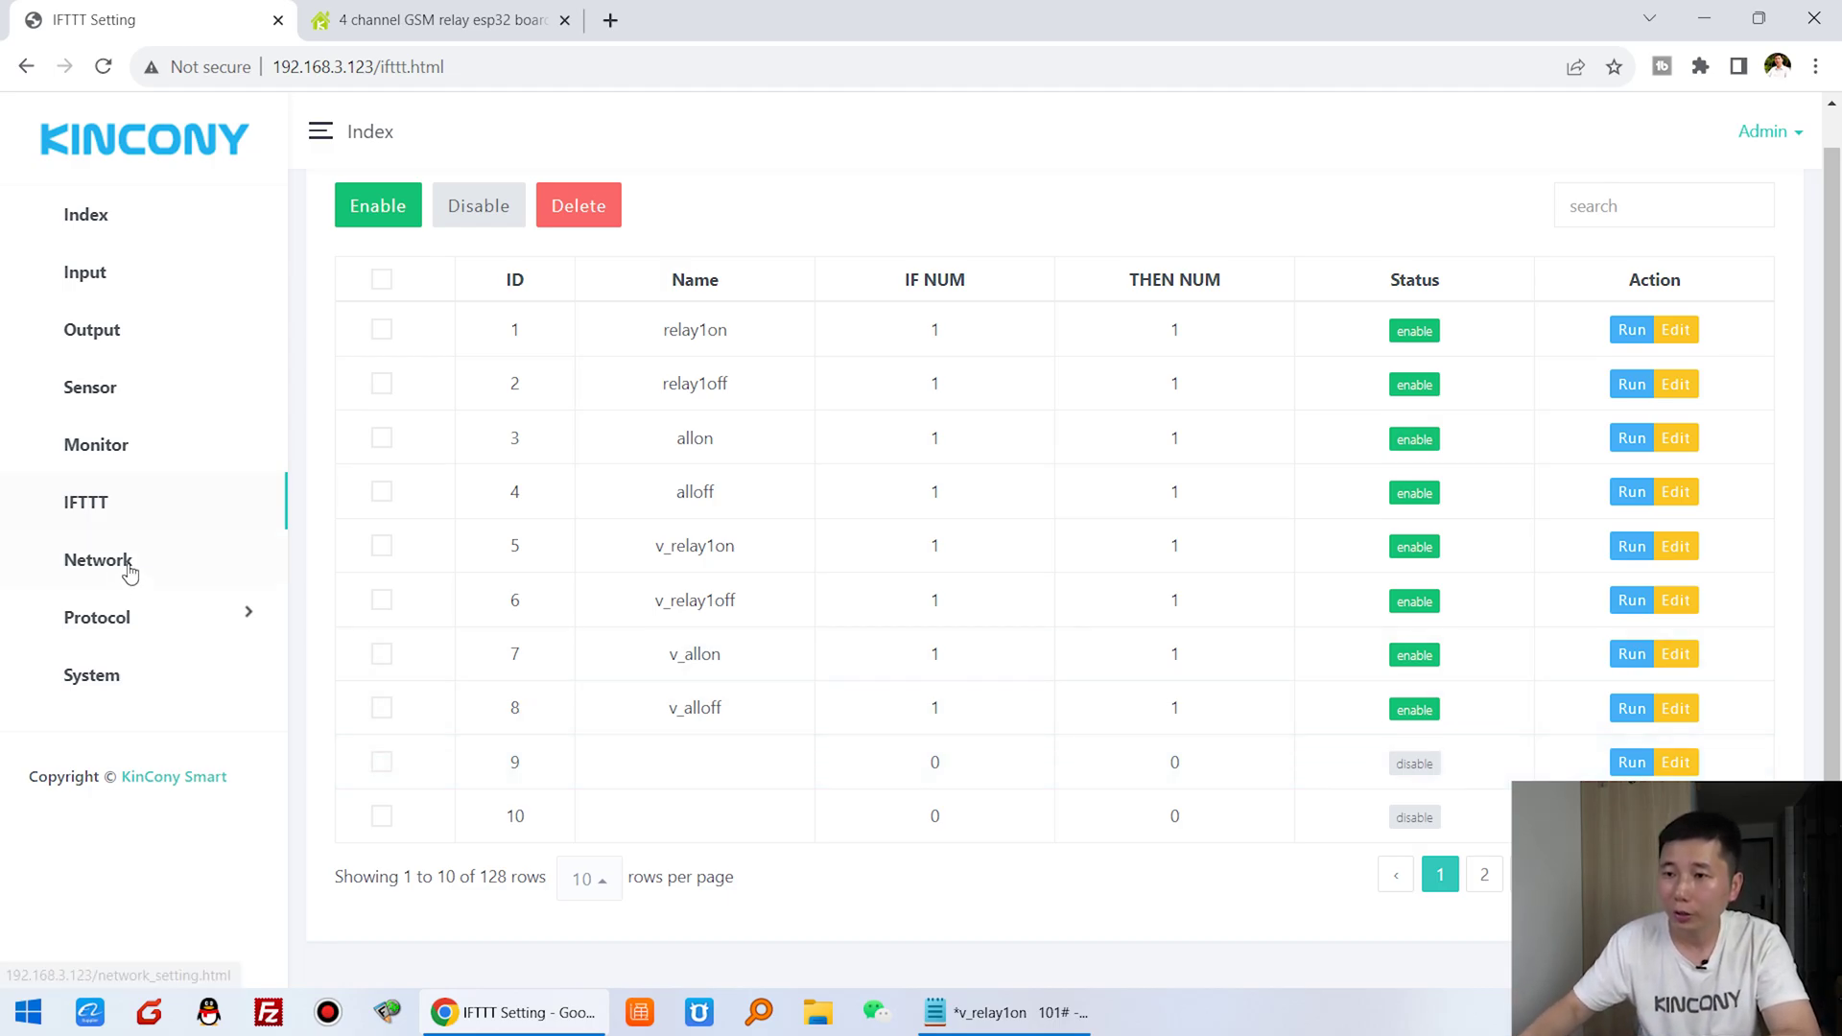
{"action": "left_click", "coordinate": [98, 560]}
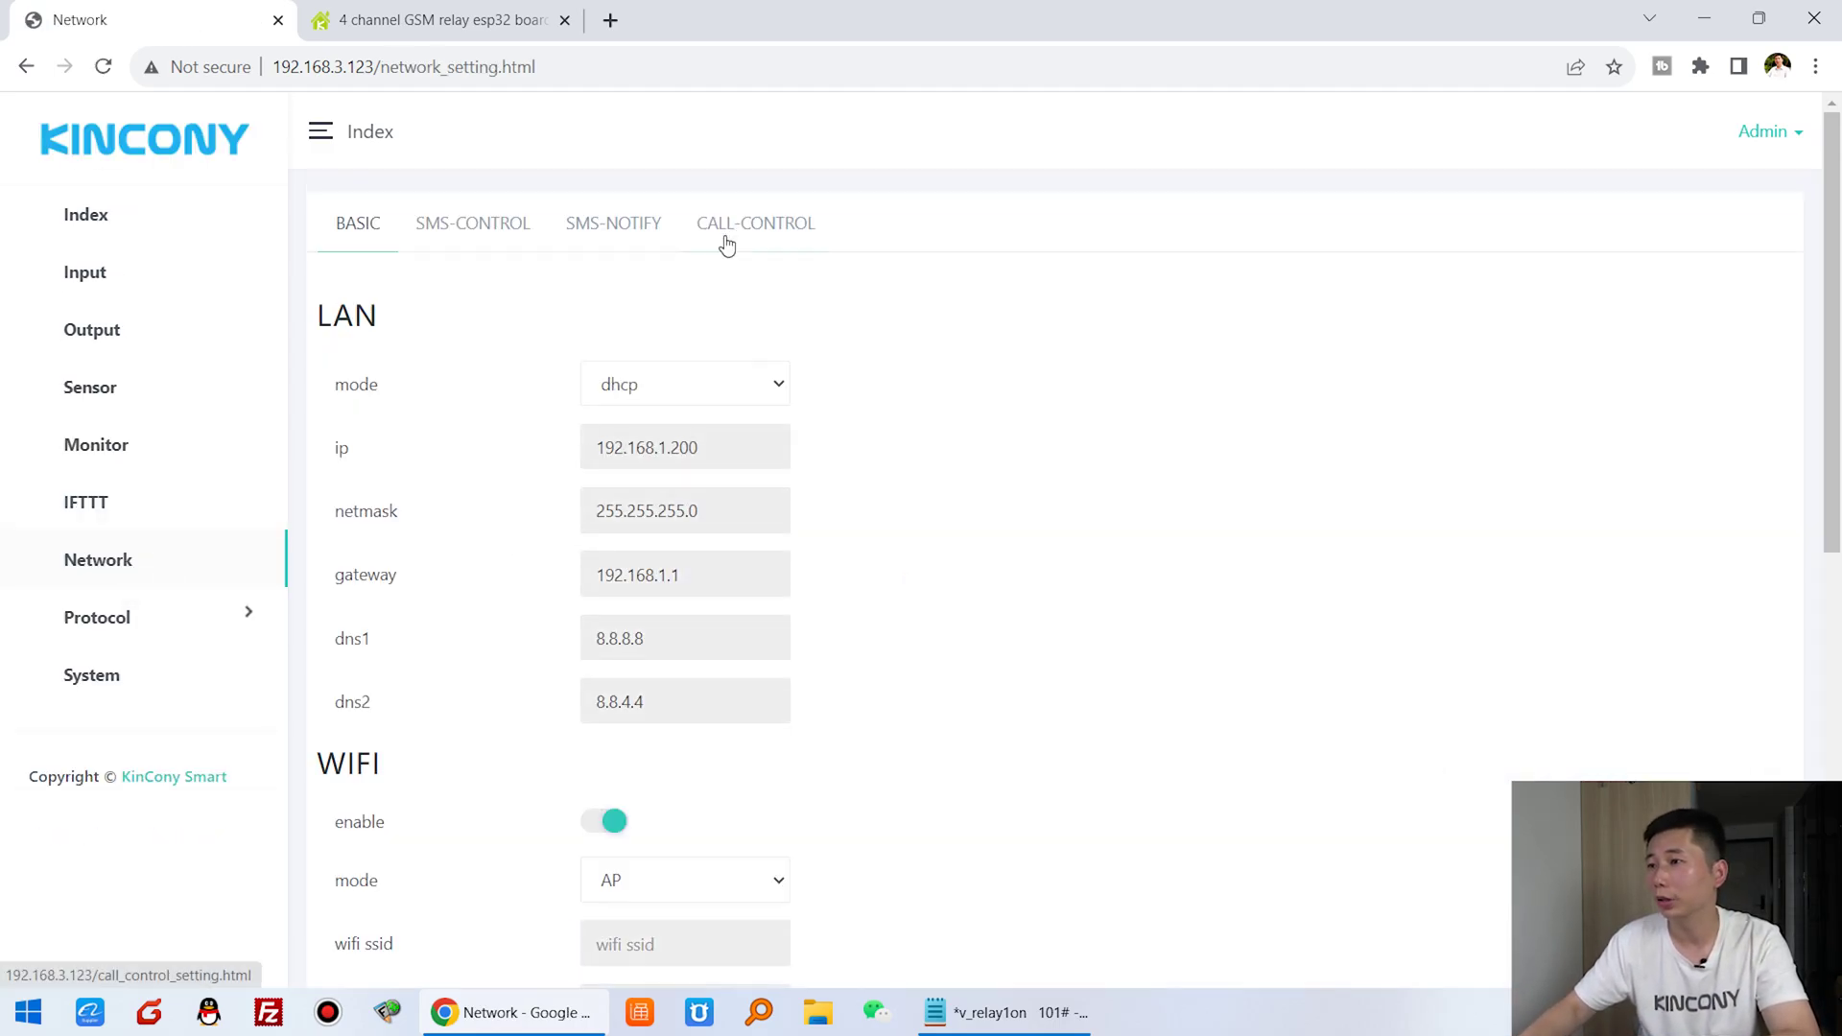
{"action": "left_click", "coordinate": [633, 231]}
{"action": "scroll", "coordinate": [1003, 583], "scroll_direction": "down", "scroll_amount": 1}
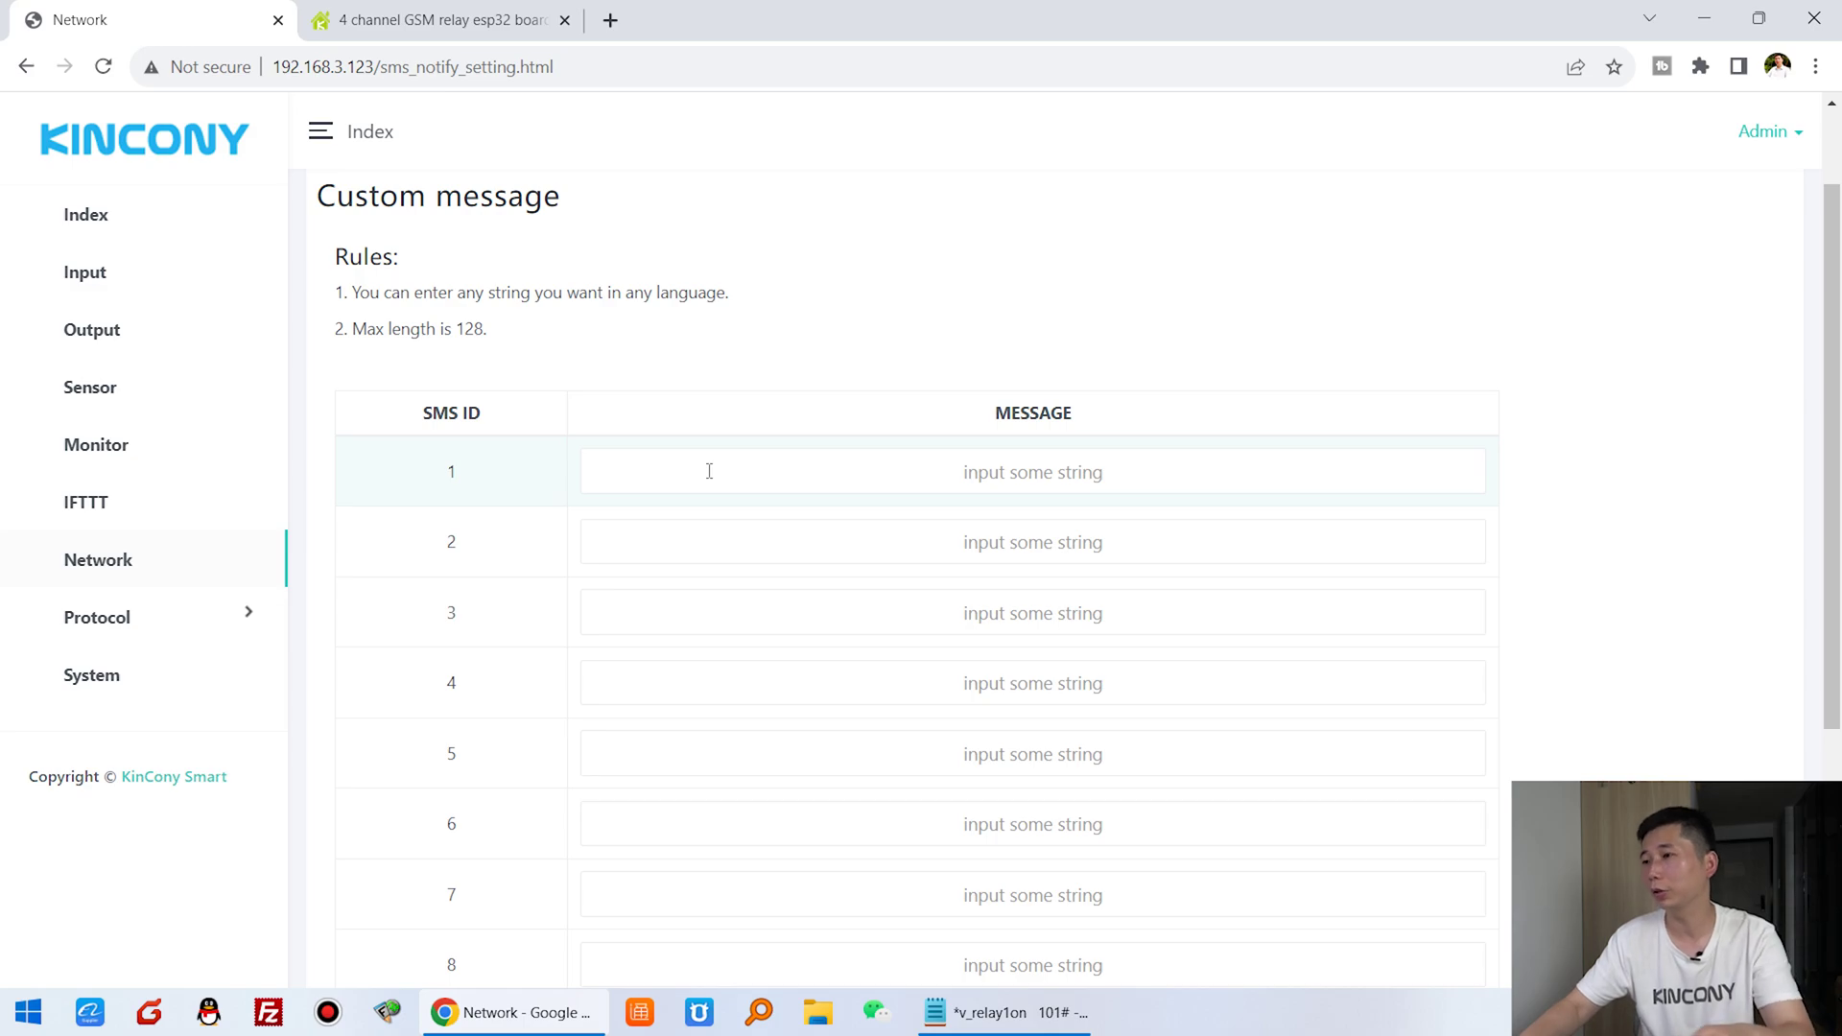
Step: Enter 'DI1 is trigger' as the message for SMS ID 1 and save it
{"action": "left_click", "coordinate": [709, 471]}
{"action": "type", "text": "DI1 is "}
{"action": "type", "text": "tt"}
{"action": "type", "text": "igger"}
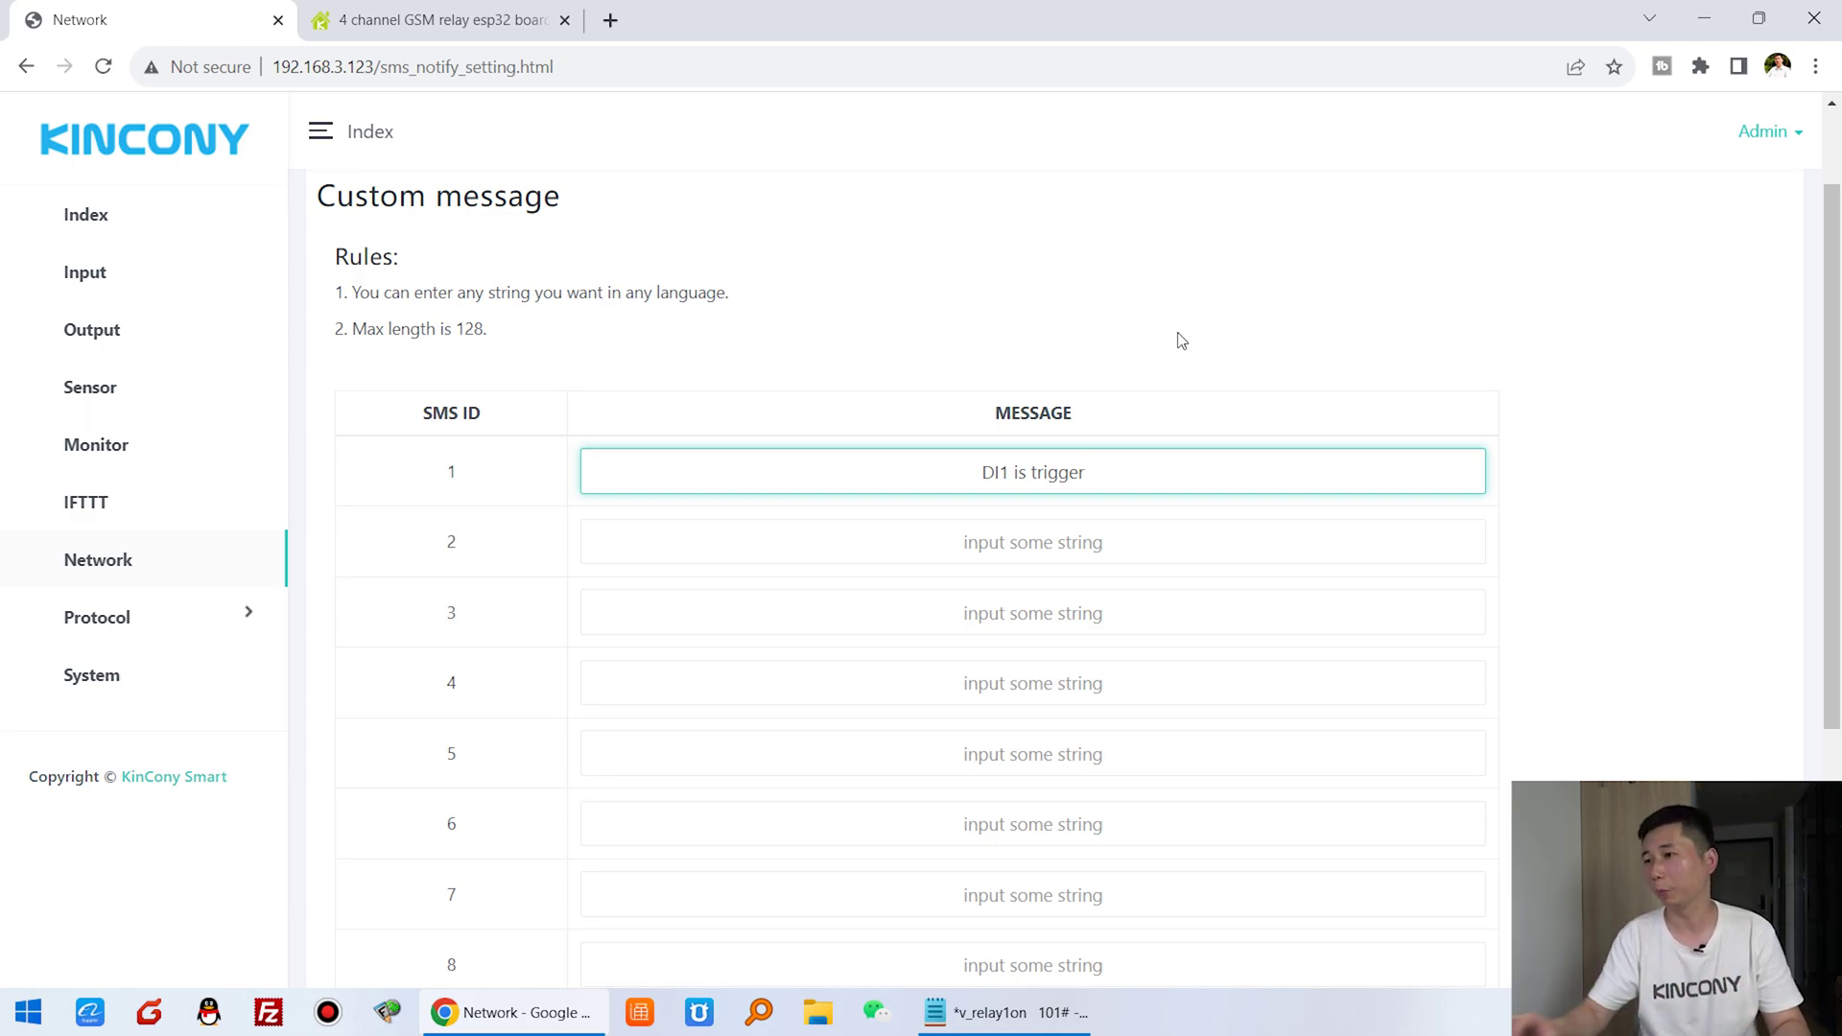
{"action": "left_click_drag", "start_coordinate": [1082, 470], "coordinate": [884, 502]}
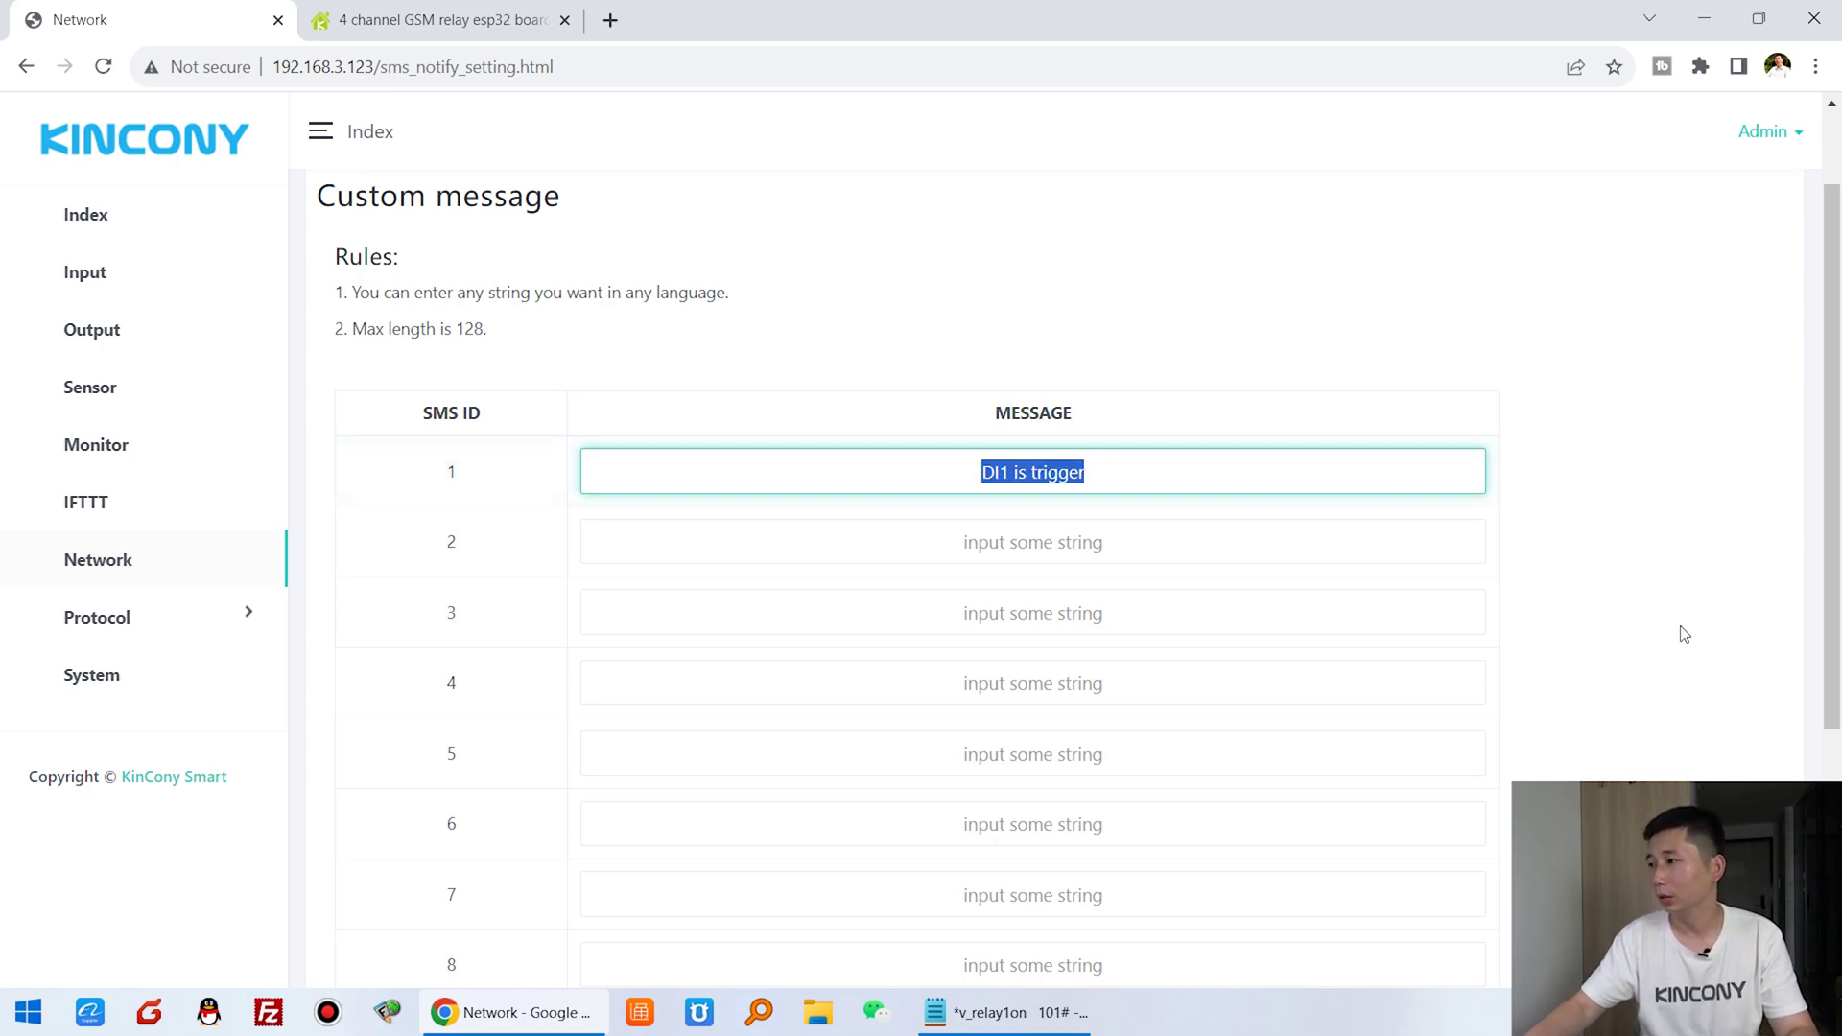
{"action": "scroll", "coordinate": [1631, 635], "scroll_direction": "down", "scroll_amount": 5}
{"action": "left_click", "coordinate": [524, 888]}
{"action": "left_click", "coordinate": [1137, 203]}
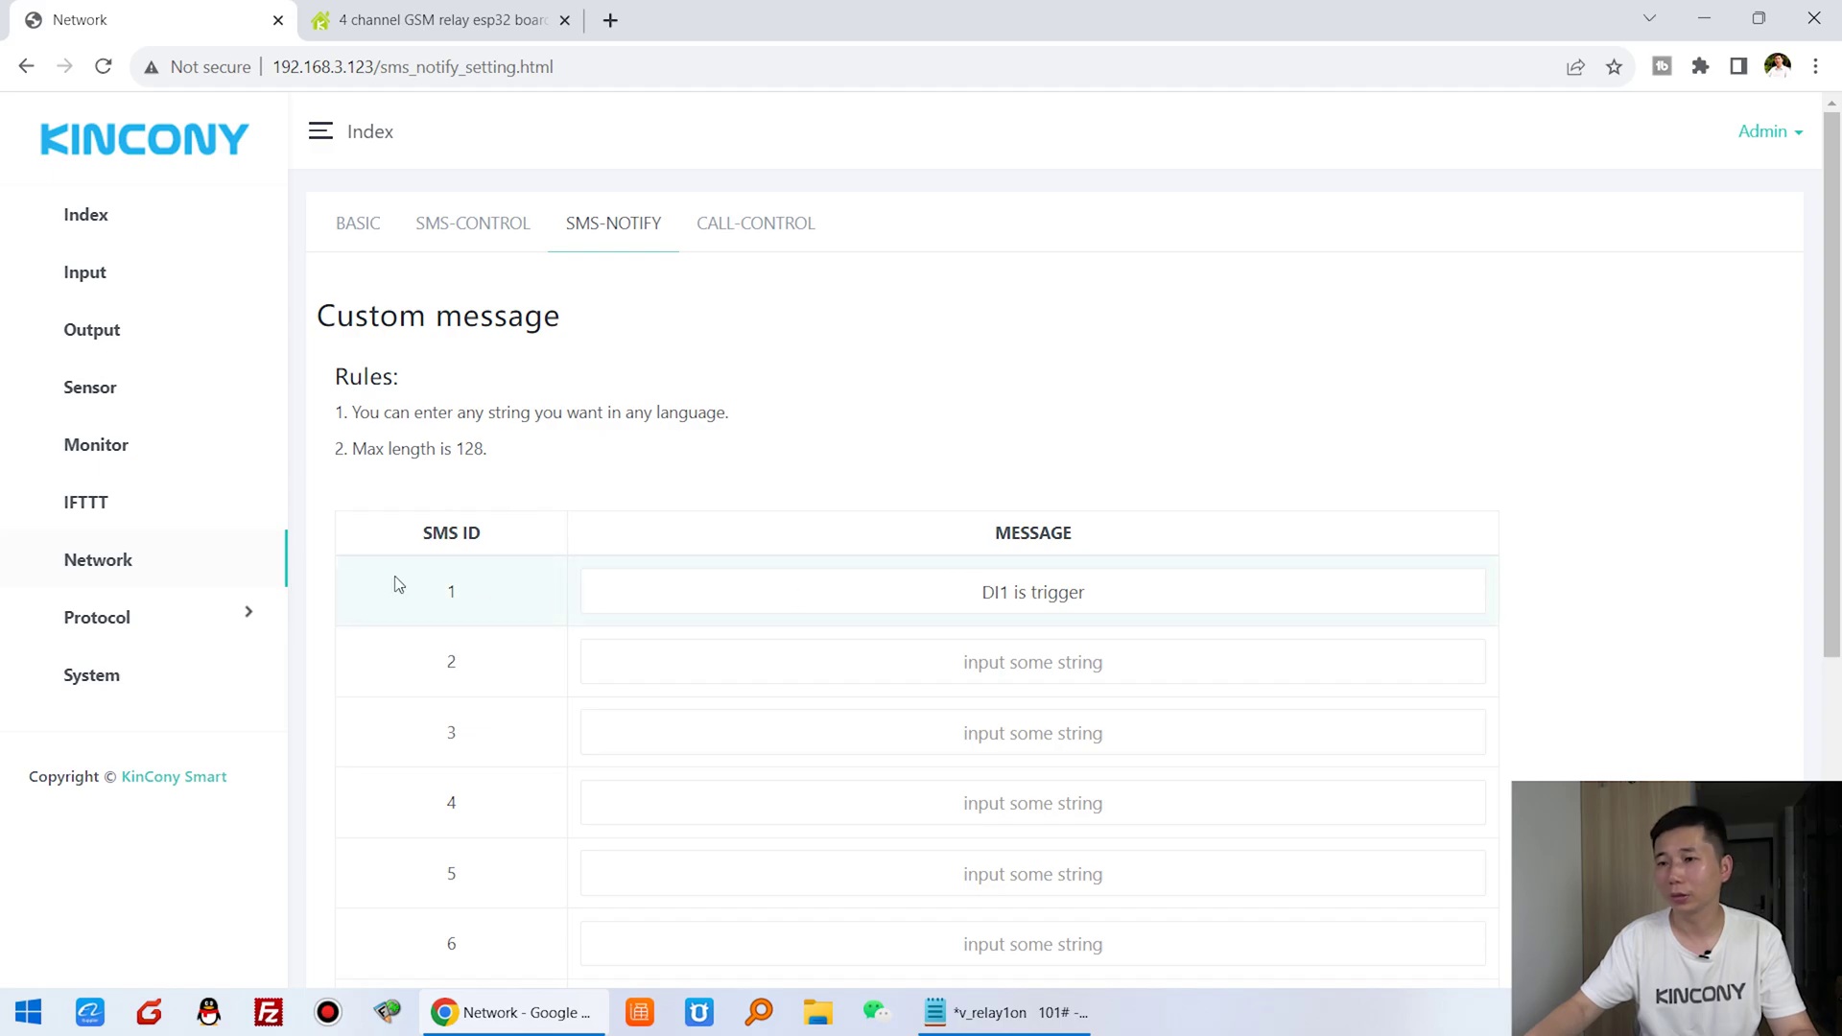
Step: Edit empty IFTTT rule 9, name it DI1-SMS and enable it
{"action": "left_click", "coordinate": [77, 513]}
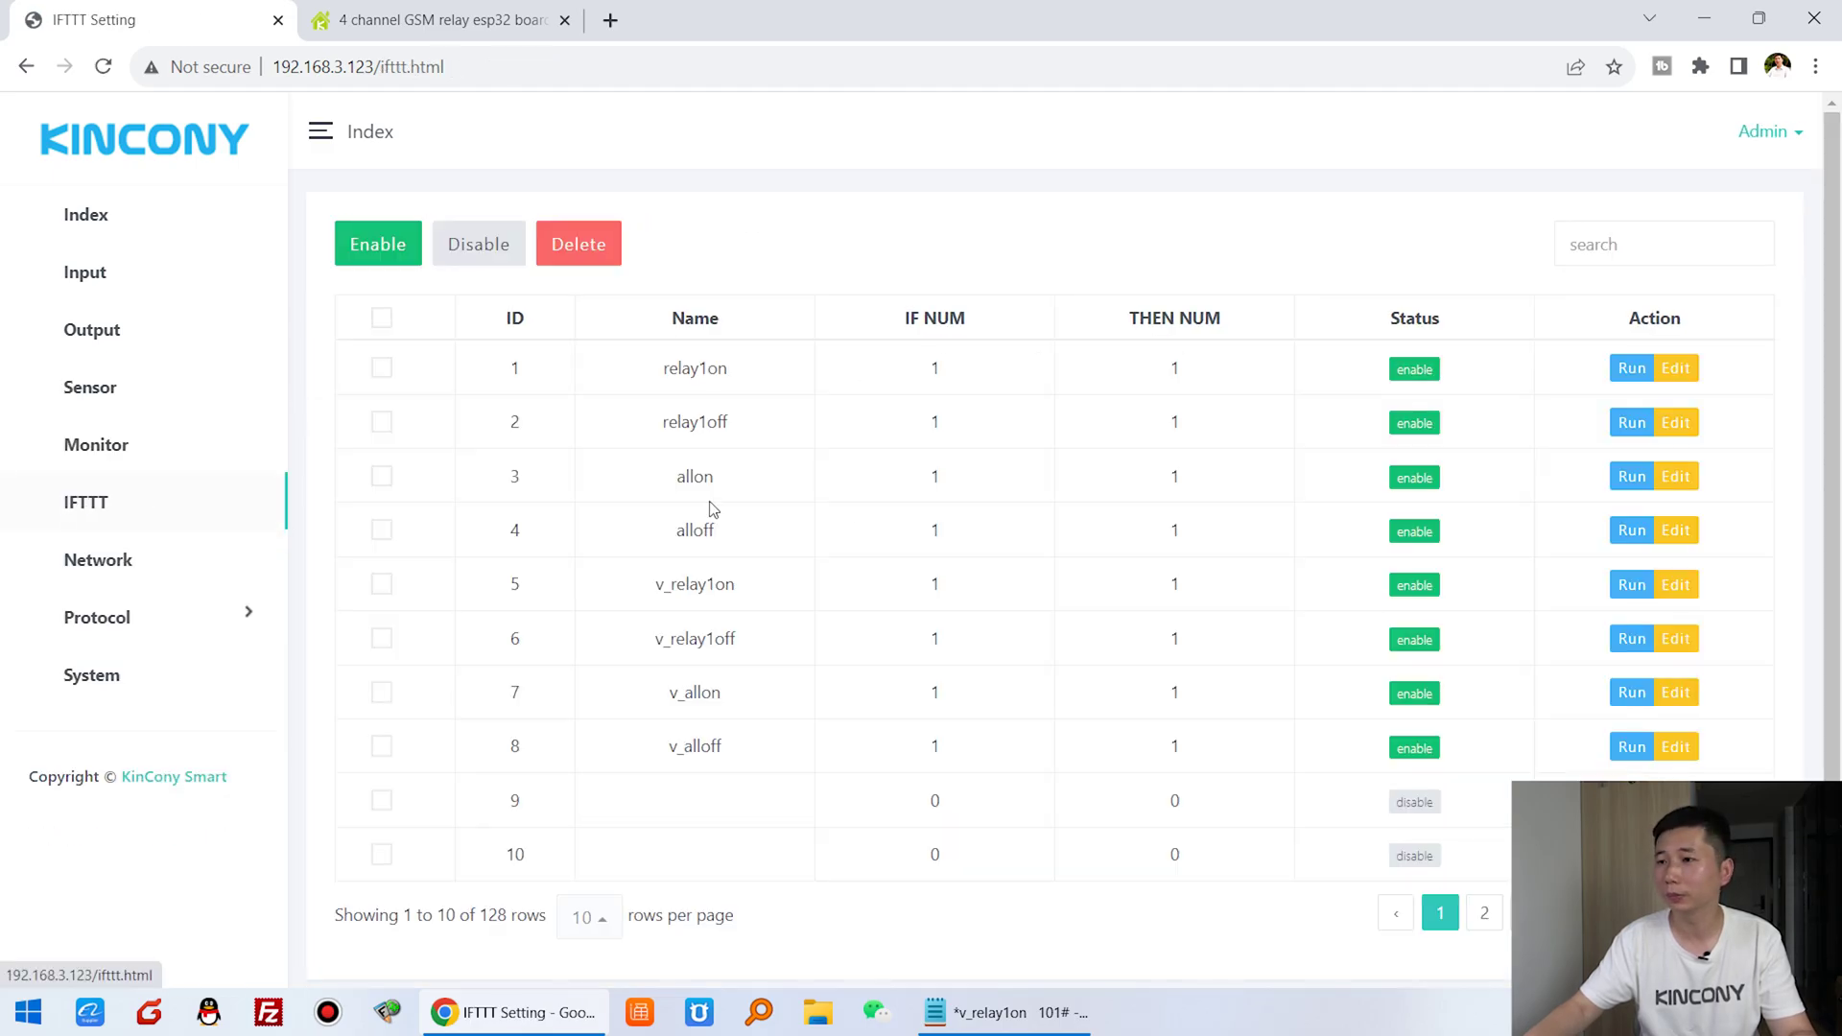
{"action": "left_click", "coordinate": [1675, 804]}
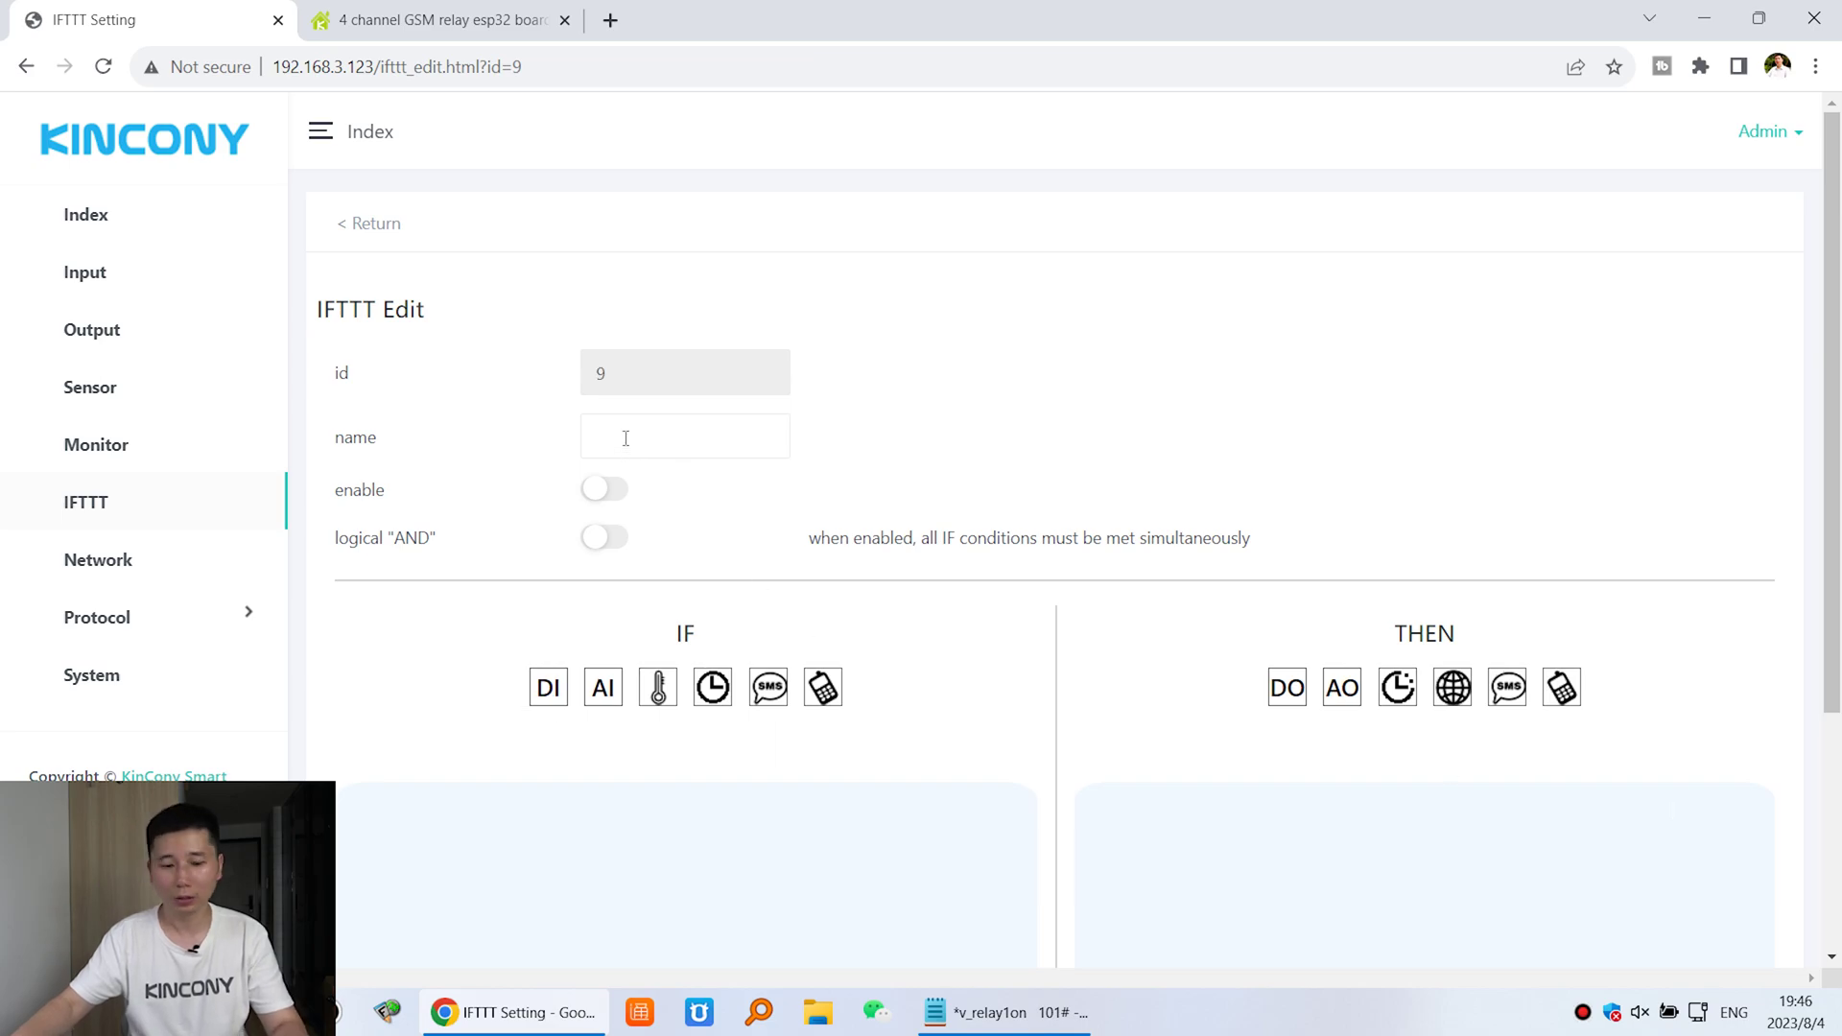
{"action": "left_click", "coordinate": [625, 439]}
{"action": "type", "text": "DI1-SMS"}
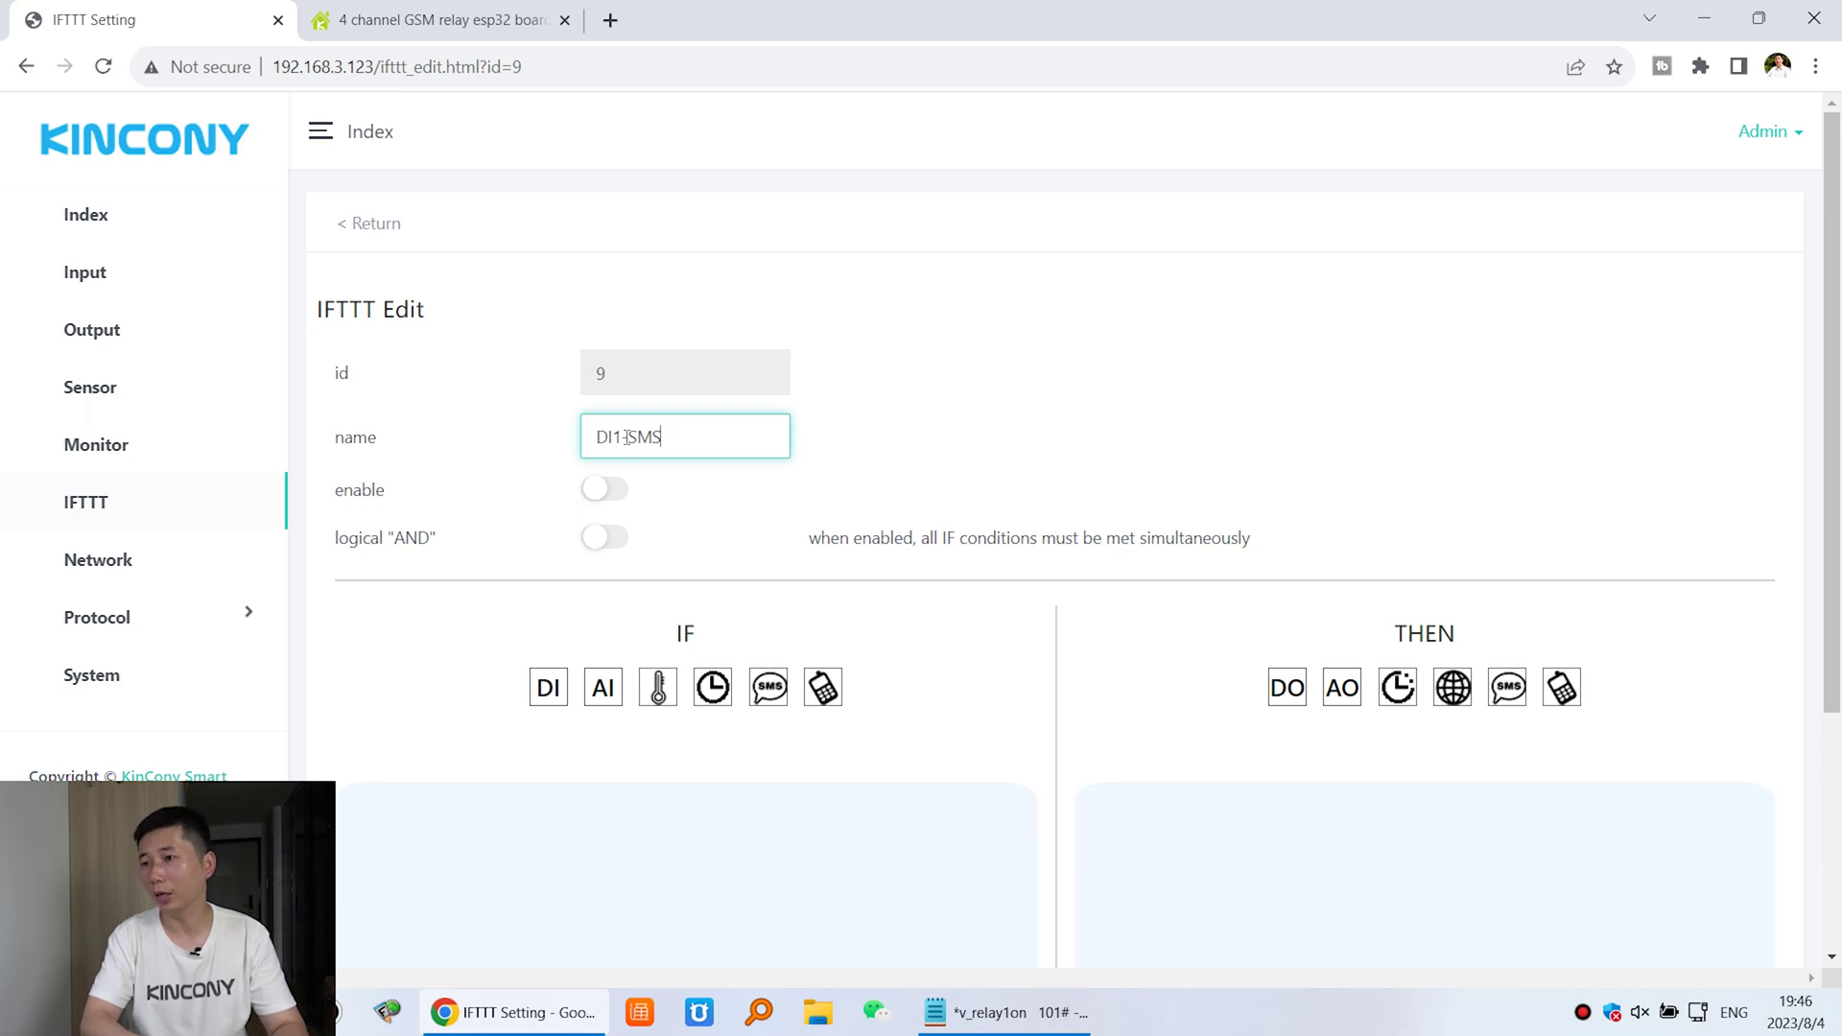
{"action": "left_click", "coordinate": [602, 492]}
Step: Add a DI1 Rising Edge digital-input IF condition to the rule
{"action": "scroll", "coordinate": [1003, 417], "scroll_direction": "down", "scroll_amount": 1}
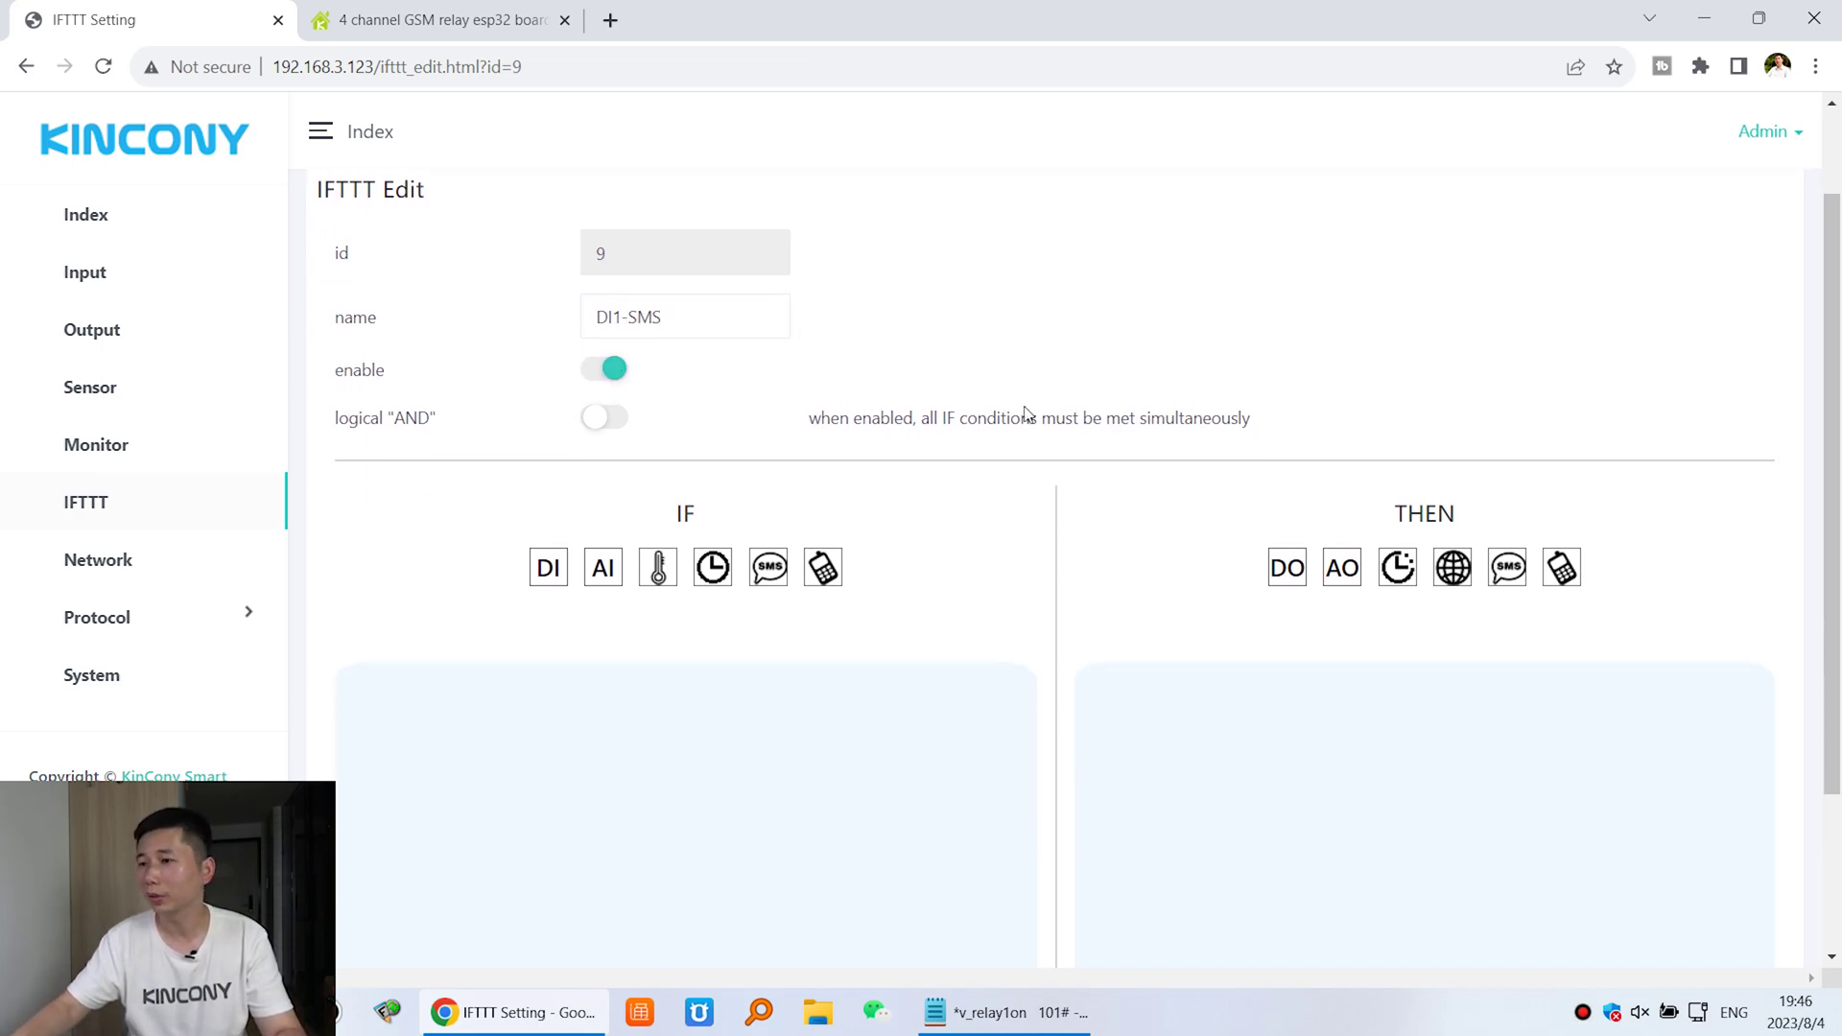
{"action": "left_click", "coordinate": [552, 572]}
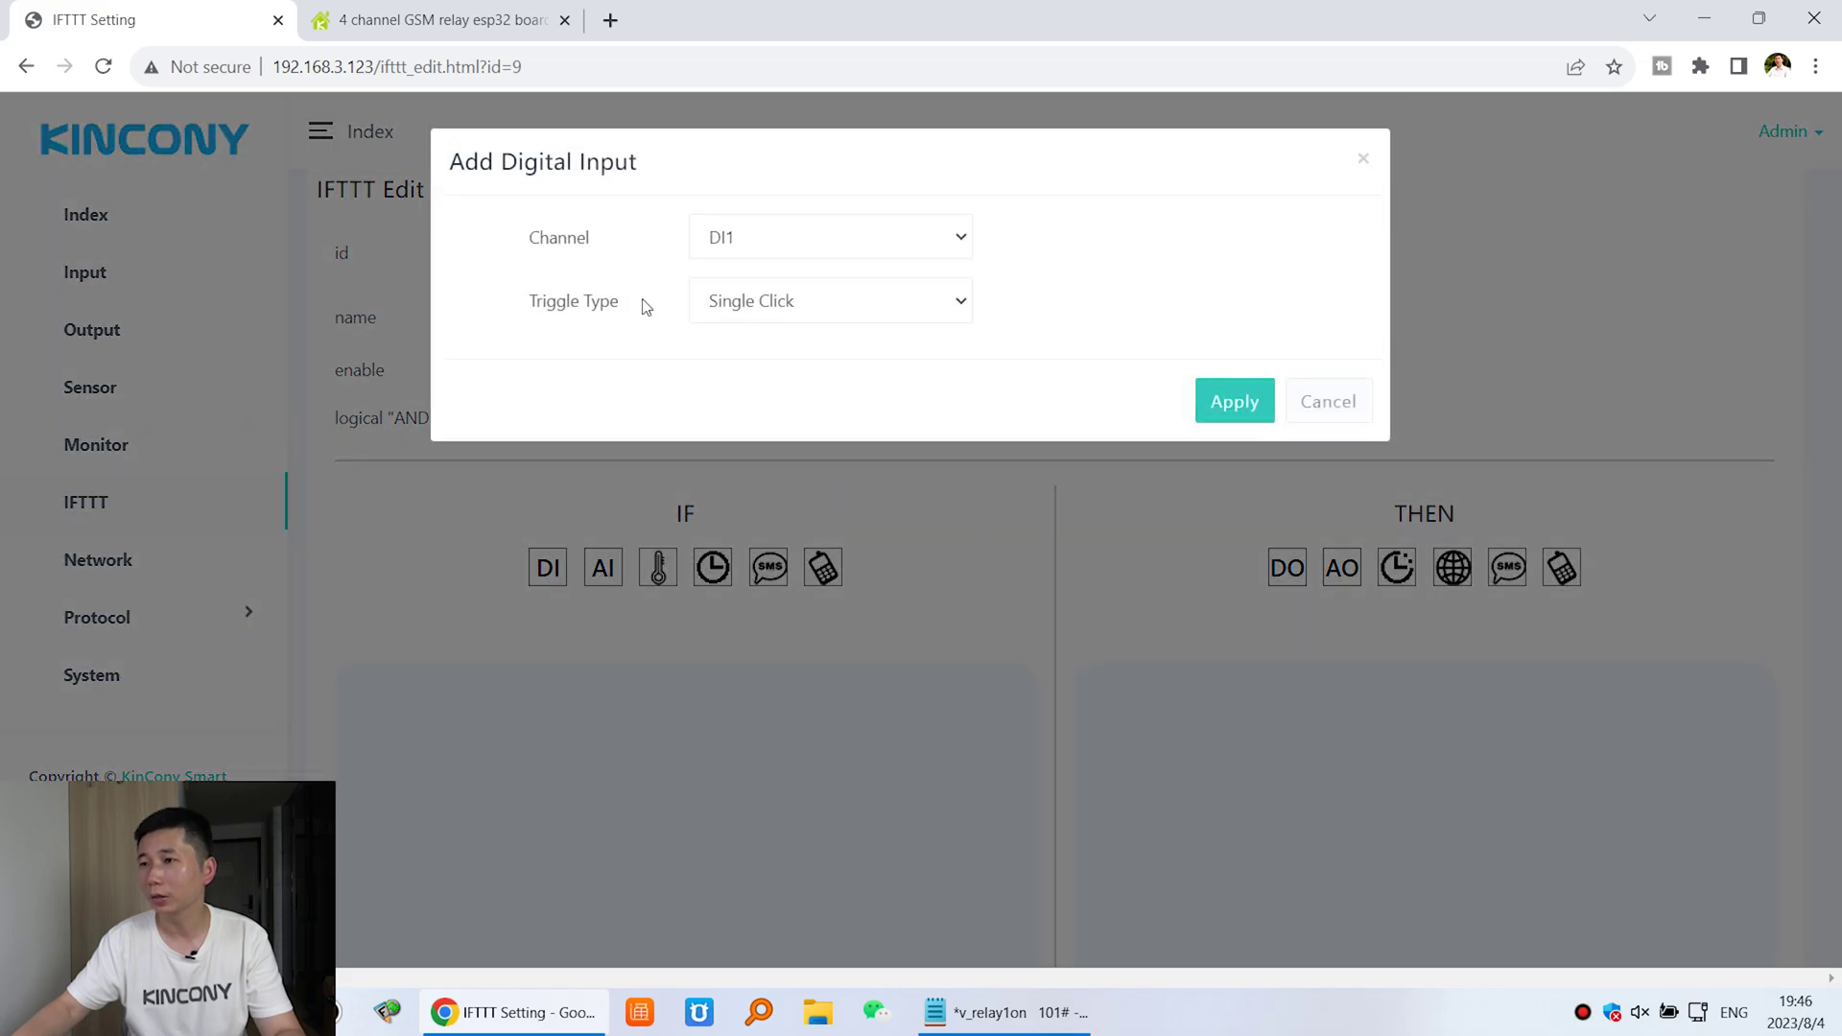
{"action": "left_click", "coordinate": [821, 313]}
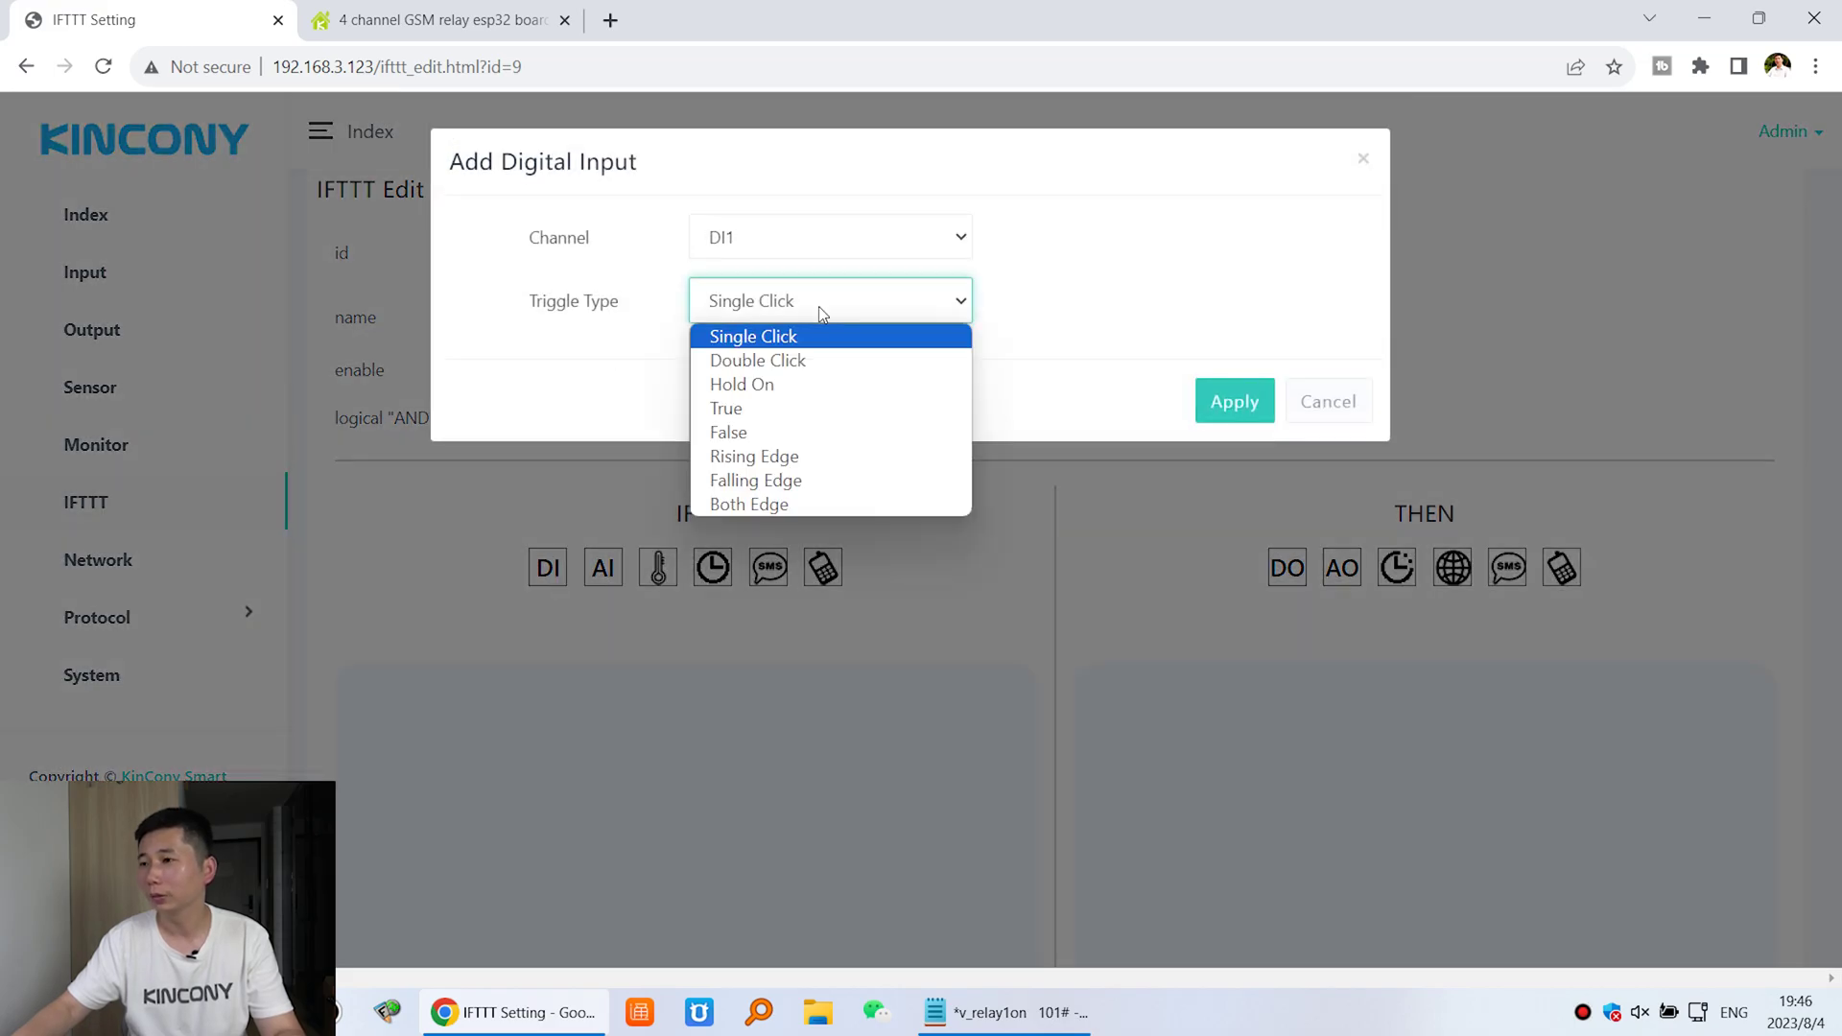
{"action": "left_click", "coordinate": [818, 458]}
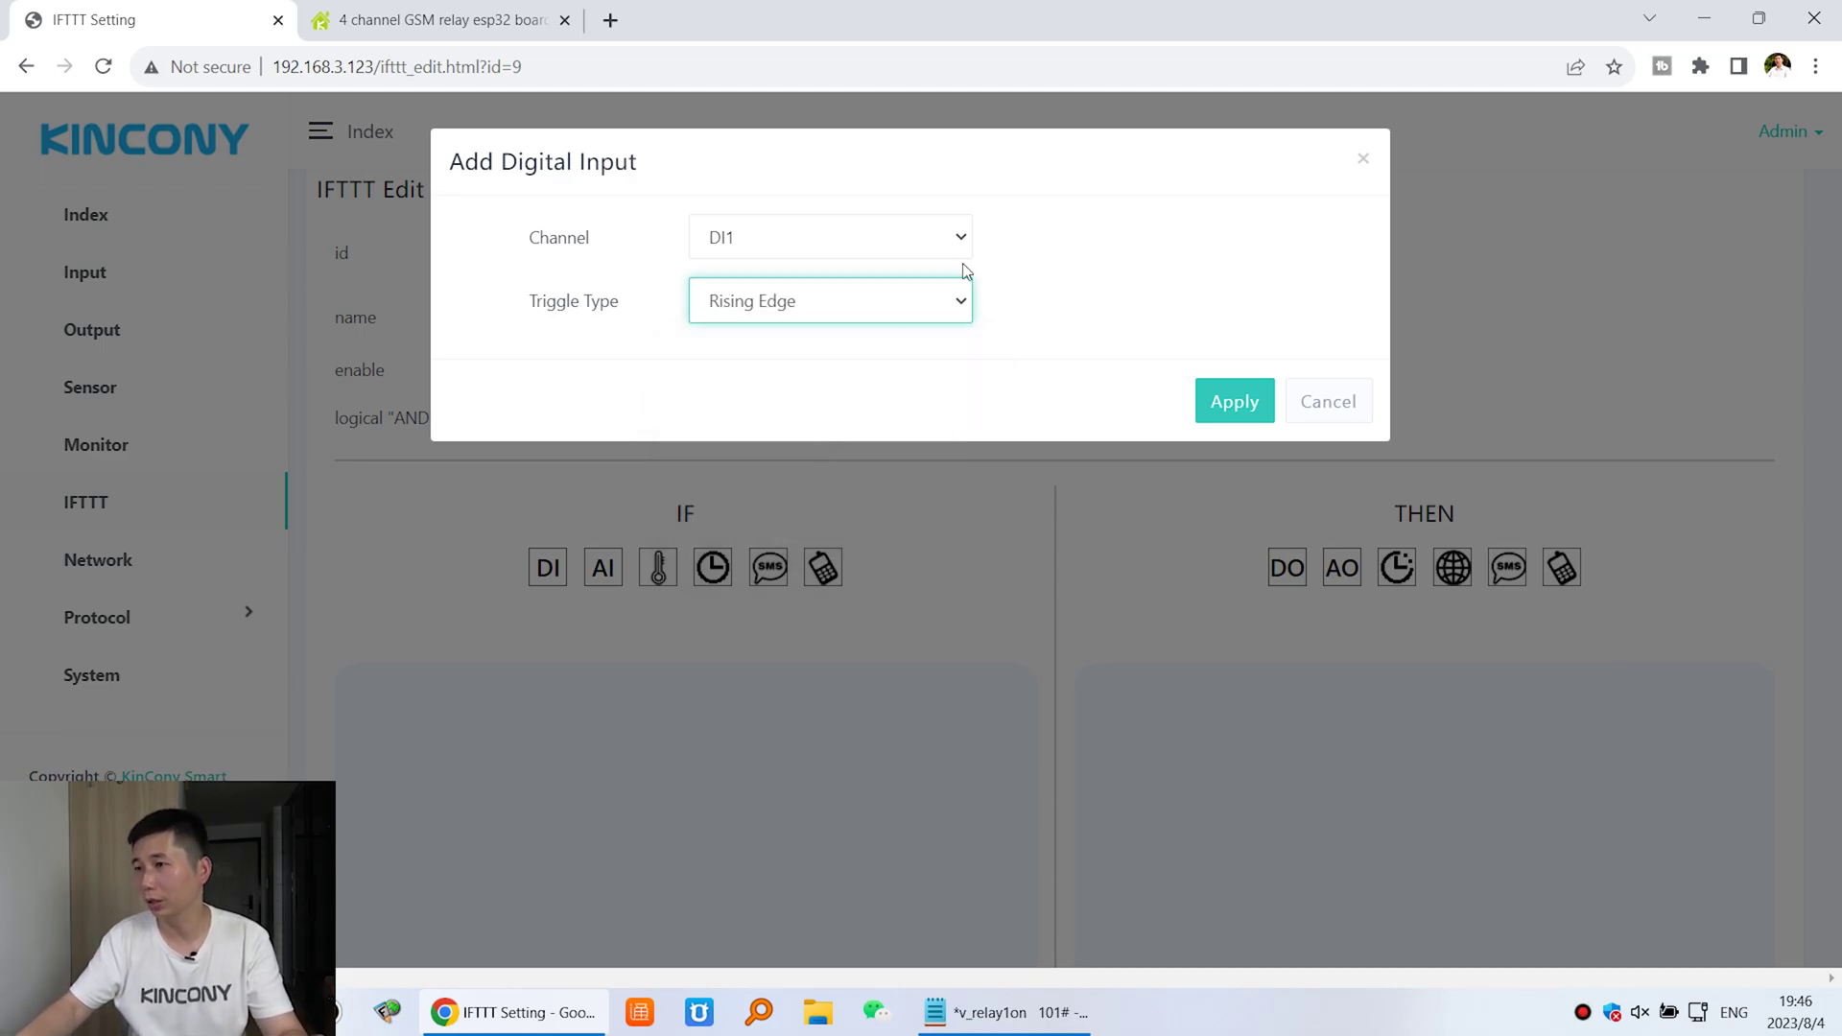
{"action": "left_click", "coordinate": [1238, 405]}
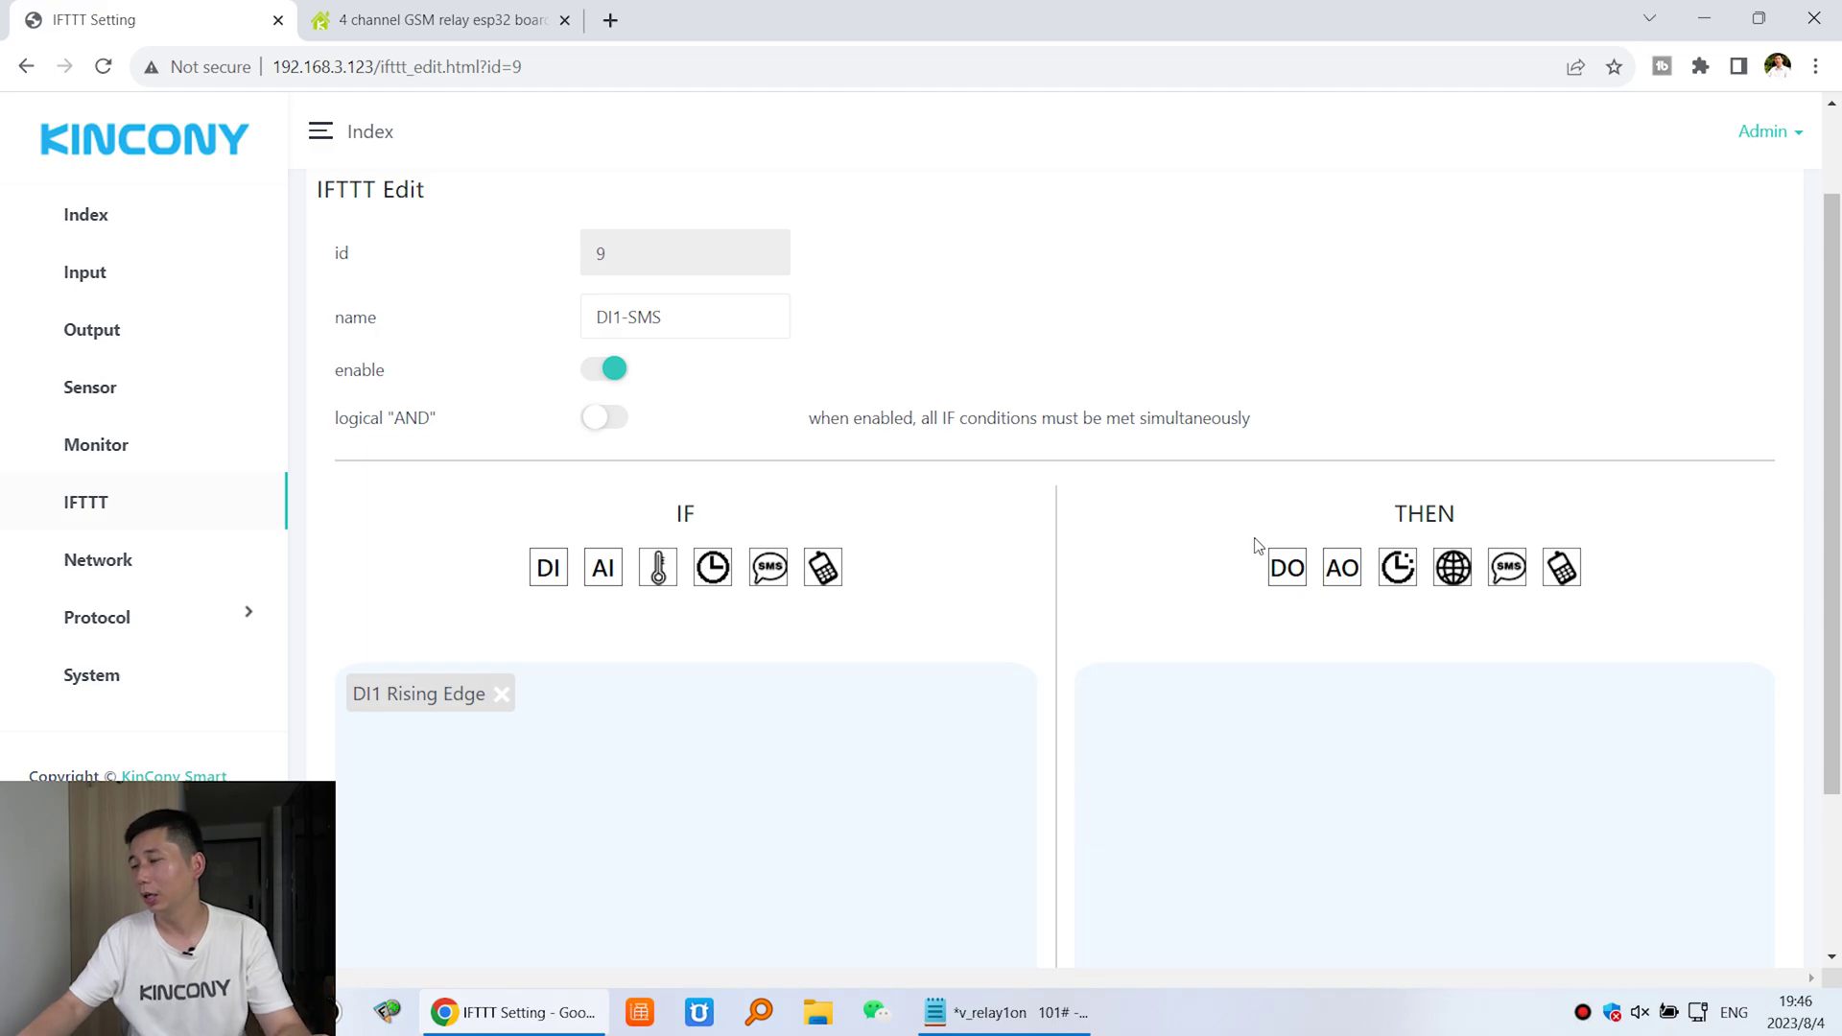
Step: Add a THEN action that sends message SMS1 to Number1
{"action": "left_click", "coordinate": [1507, 574]}
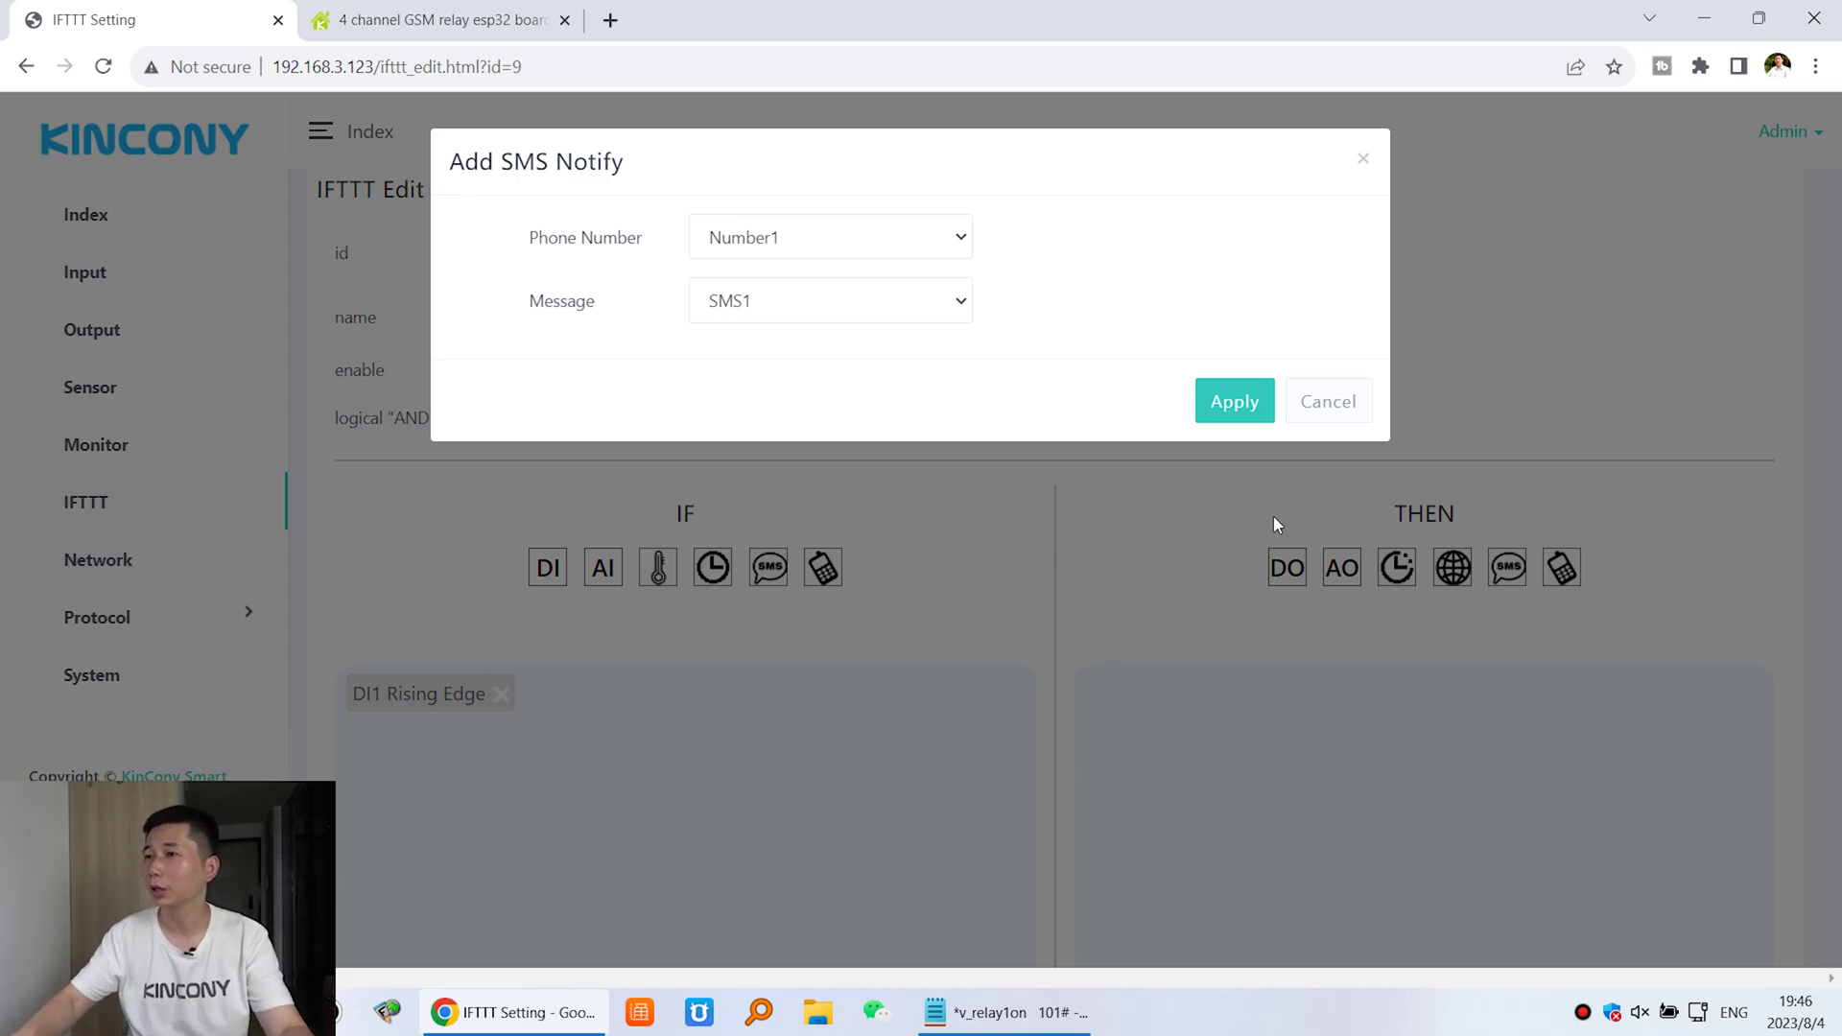
{"action": "left_click", "coordinate": [792, 254]}
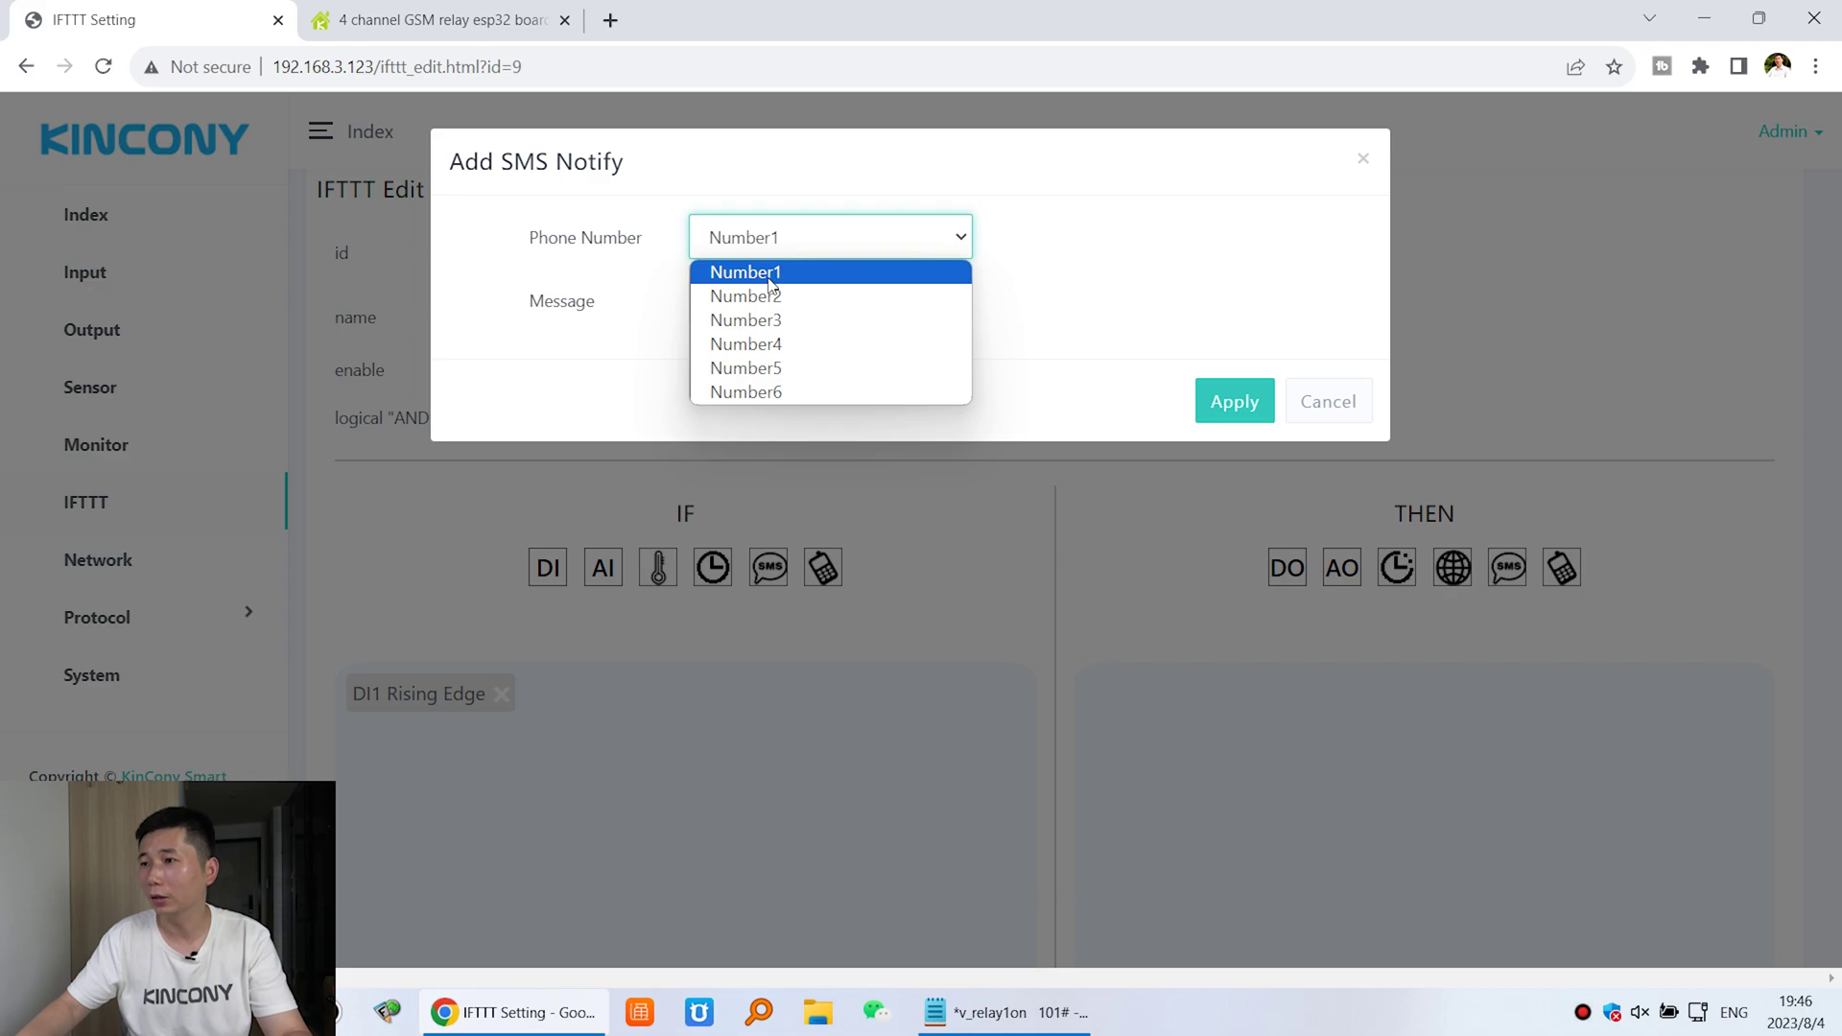
{"action": "left_click", "coordinate": [792, 276]}
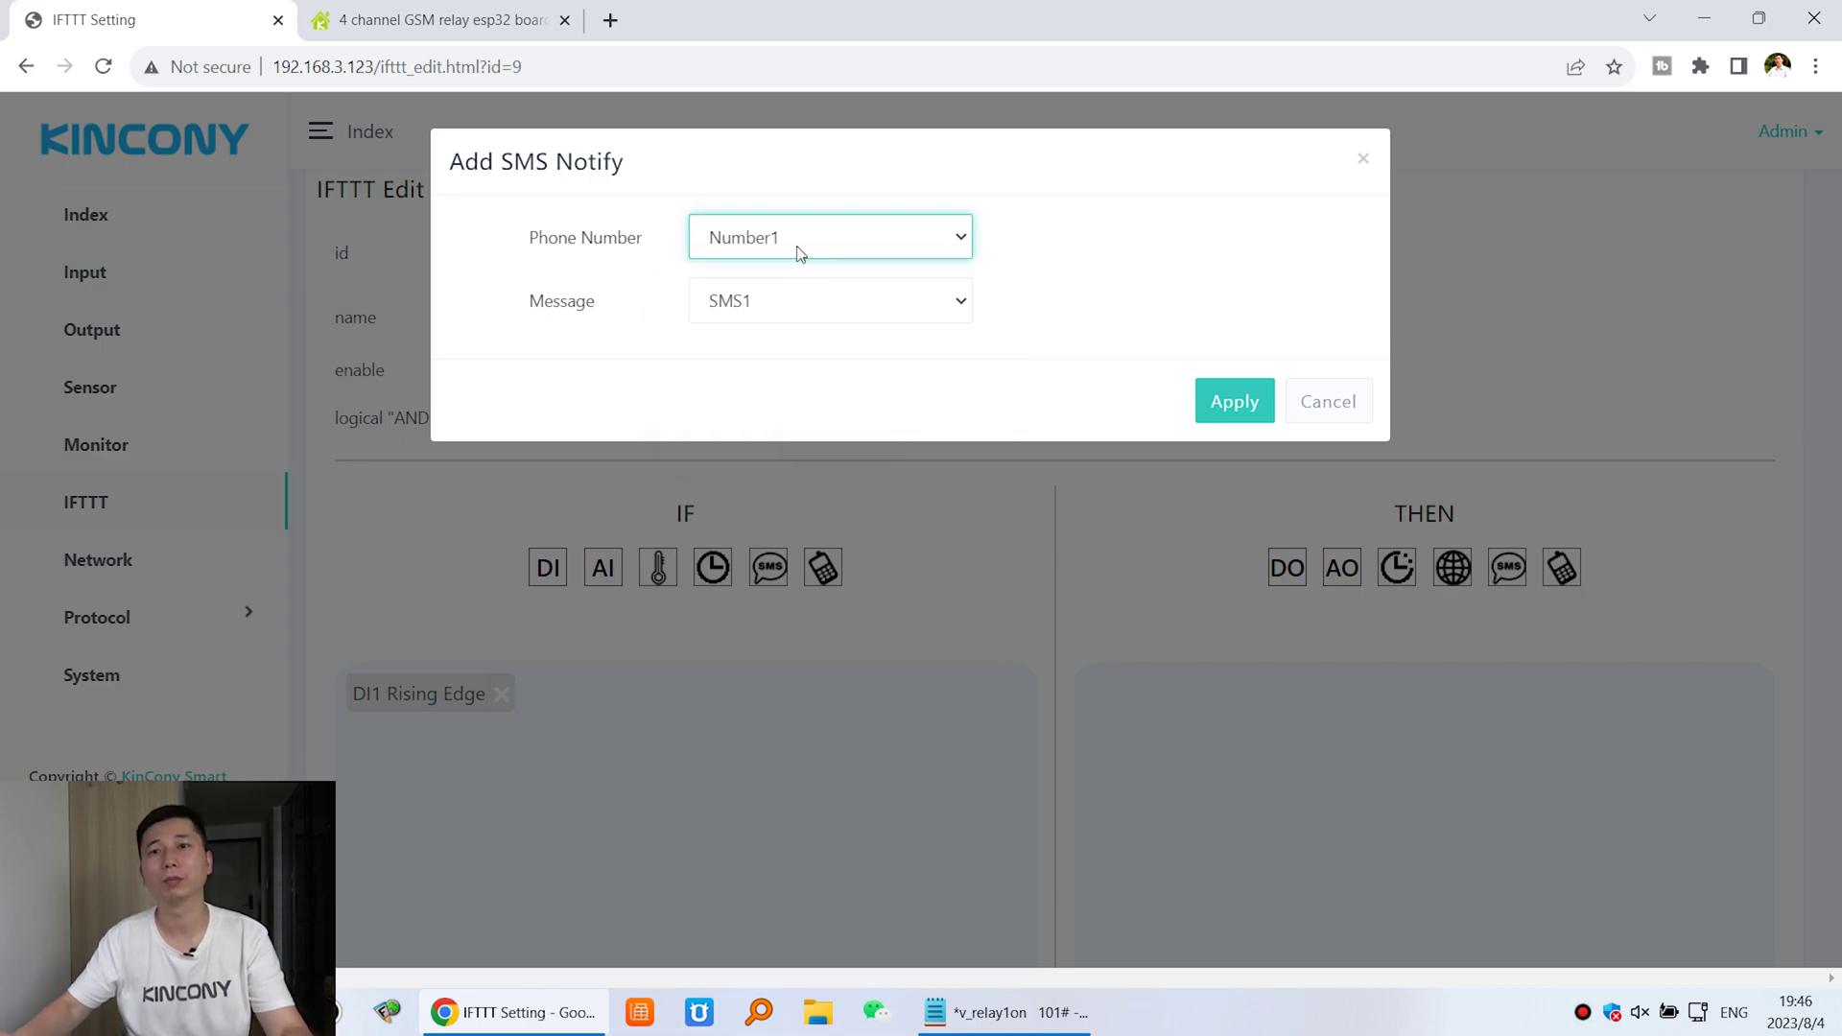
{"action": "left_click_drag", "start_coordinate": [523, 238], "coordinate": [670, 236]}
{"action": "left_click_drag", "start_coordinate": [543, 301], "coordinate": [628, 302]}
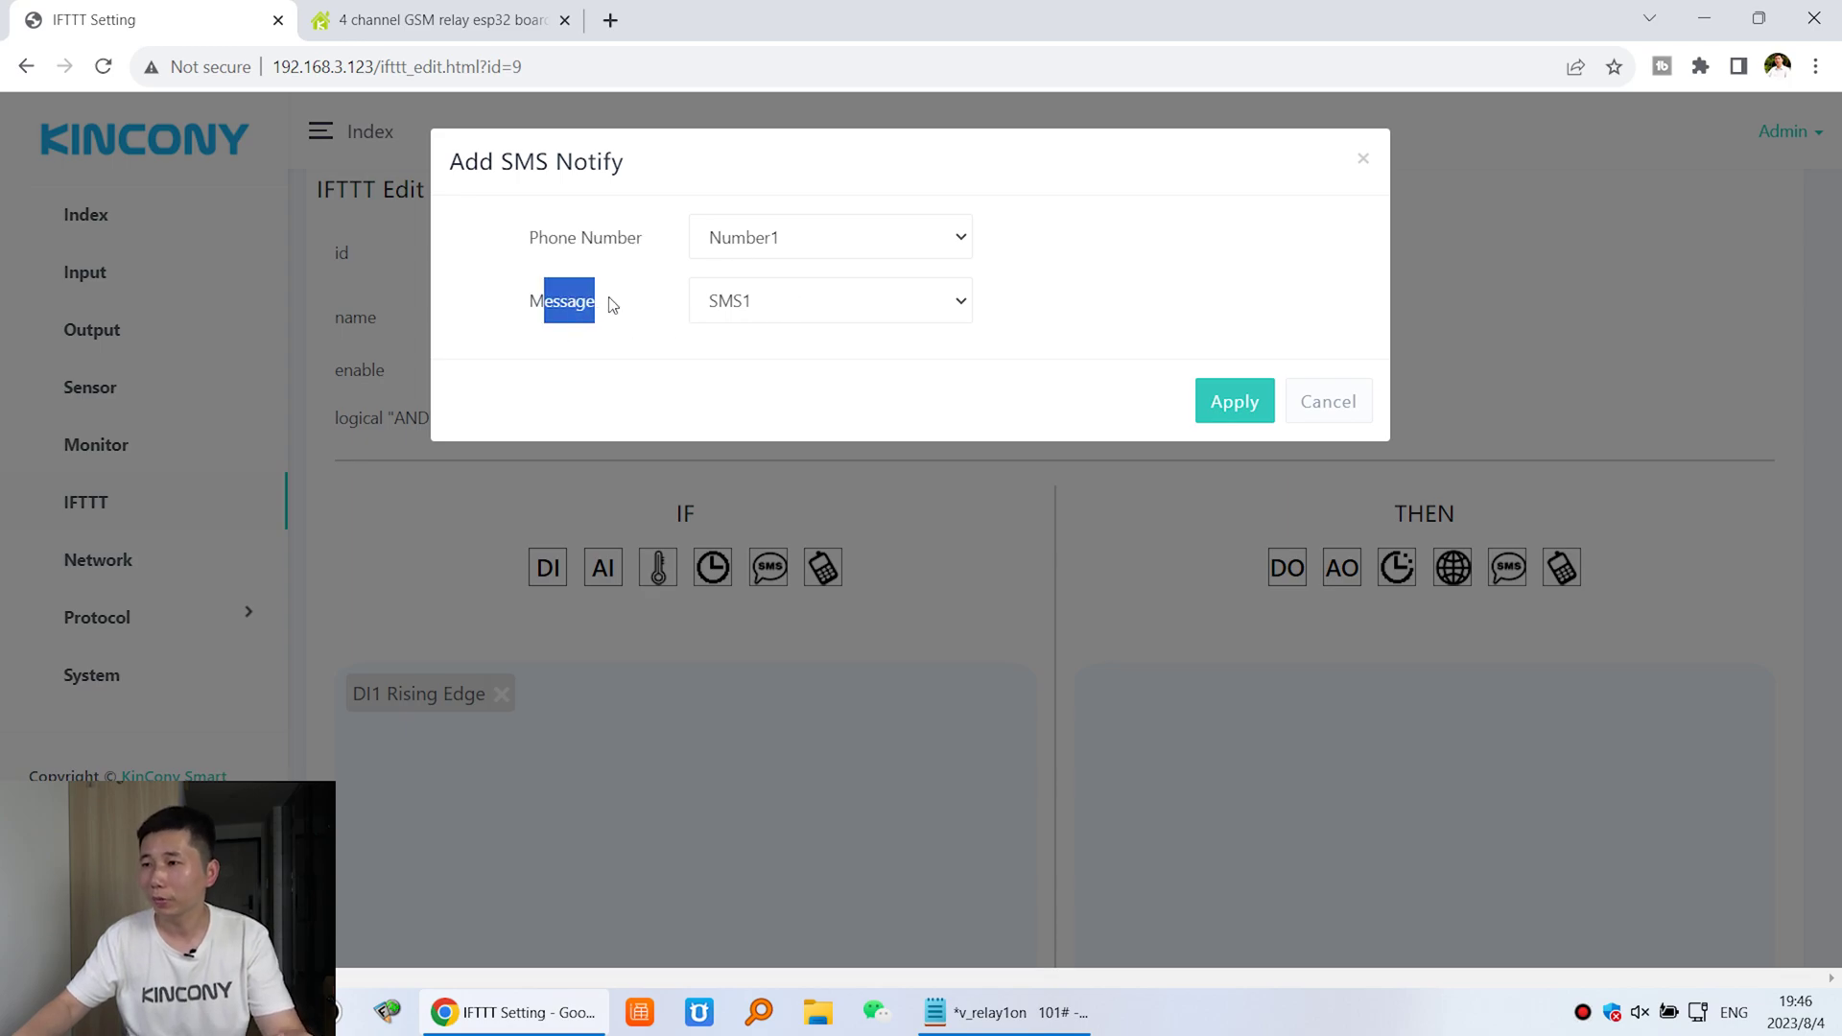
{"action": "left_click", "coordinate": [827, 305]}
{"action": "left_click", "coordinate": [806, 348]}
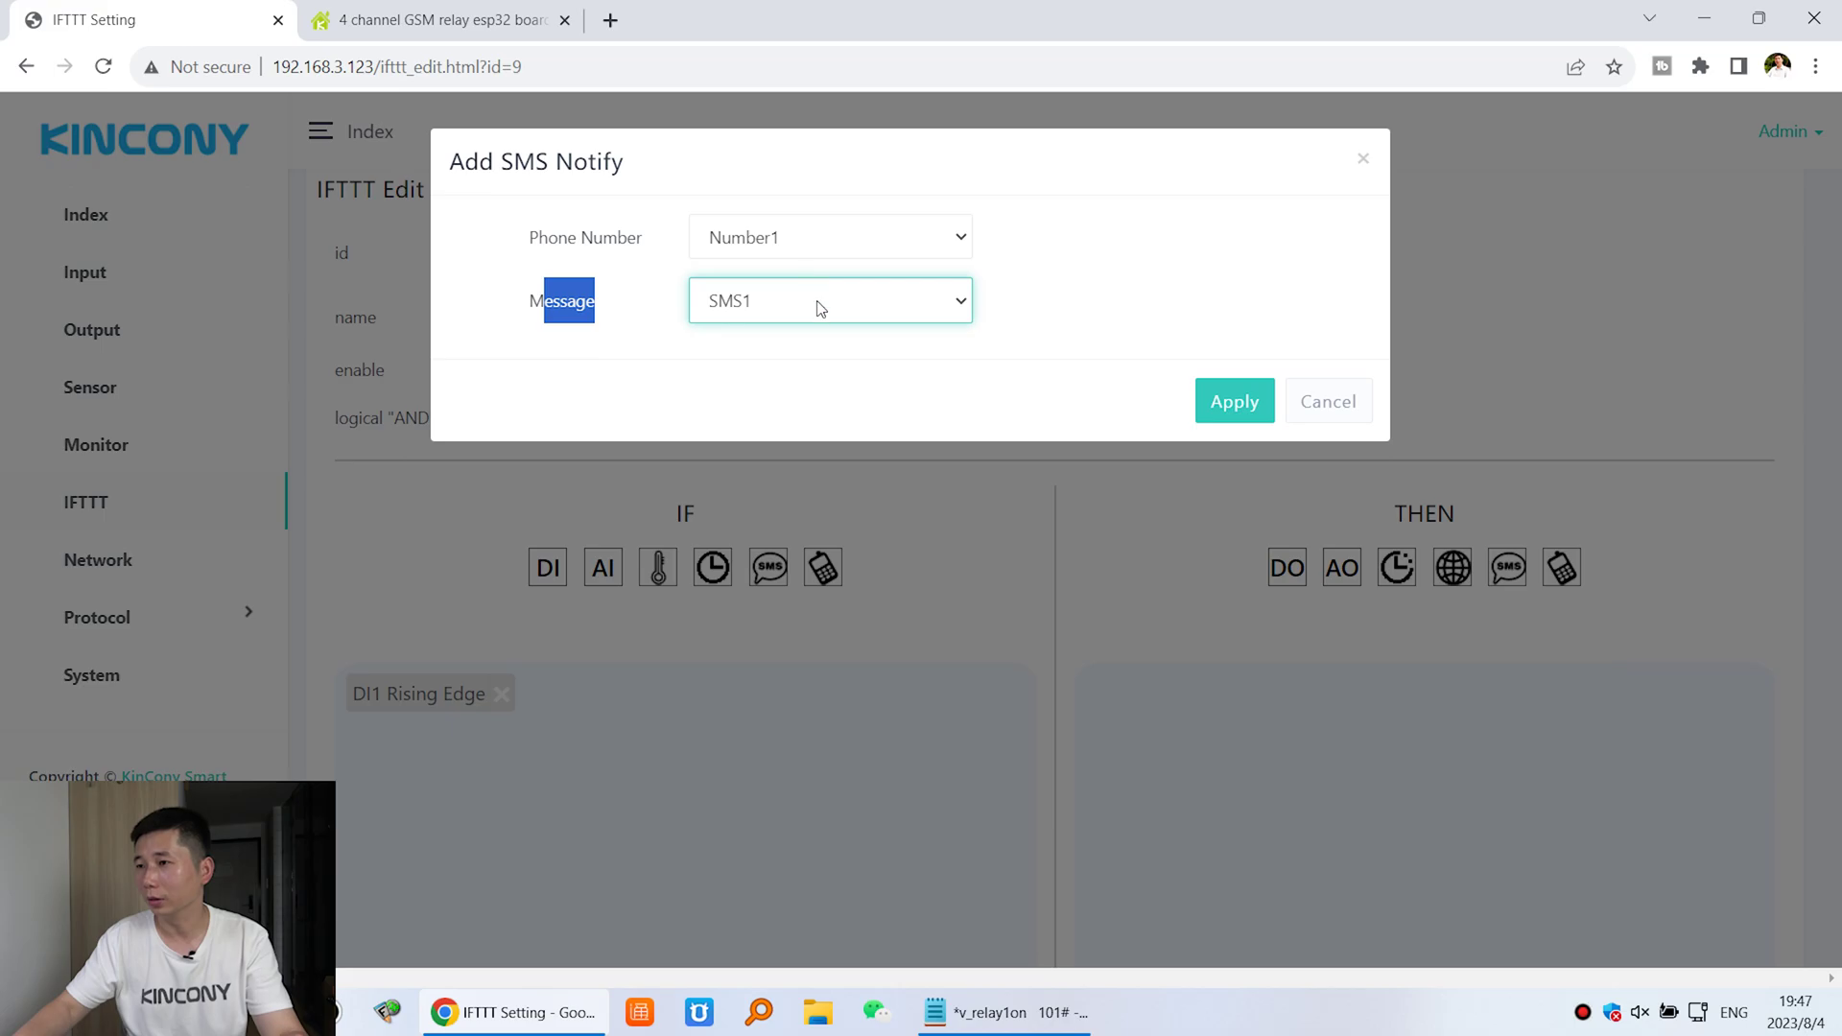
{"action": "left_click", "coordinate": [1235, 403]}
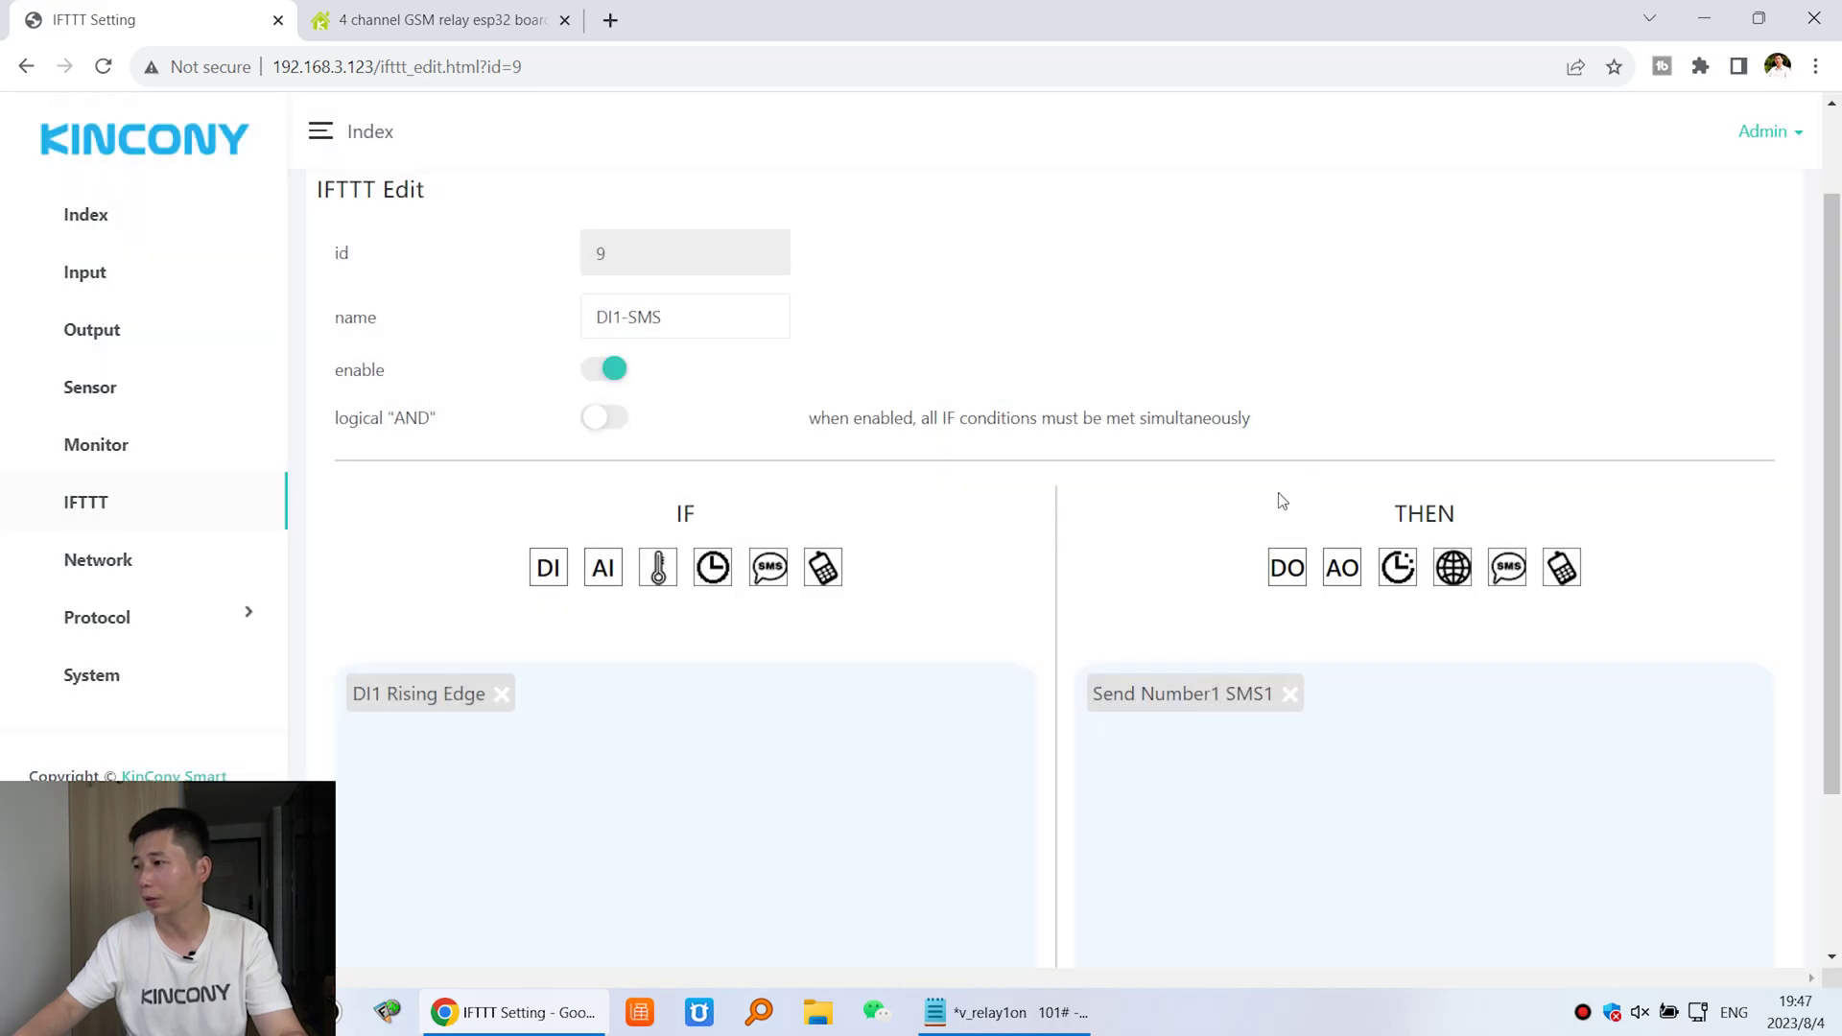
Step: Save the DI1-SMS rule and dismiss the confirmation
{"action": "scroll", "coordinate": [1110, 539], "scroll_direction": "down", "scroll_amount": 3}
{"action": "left_click", "coordinate": [1067, 837]}
{"action": "left_click", "coordinate": [1109, 203]}
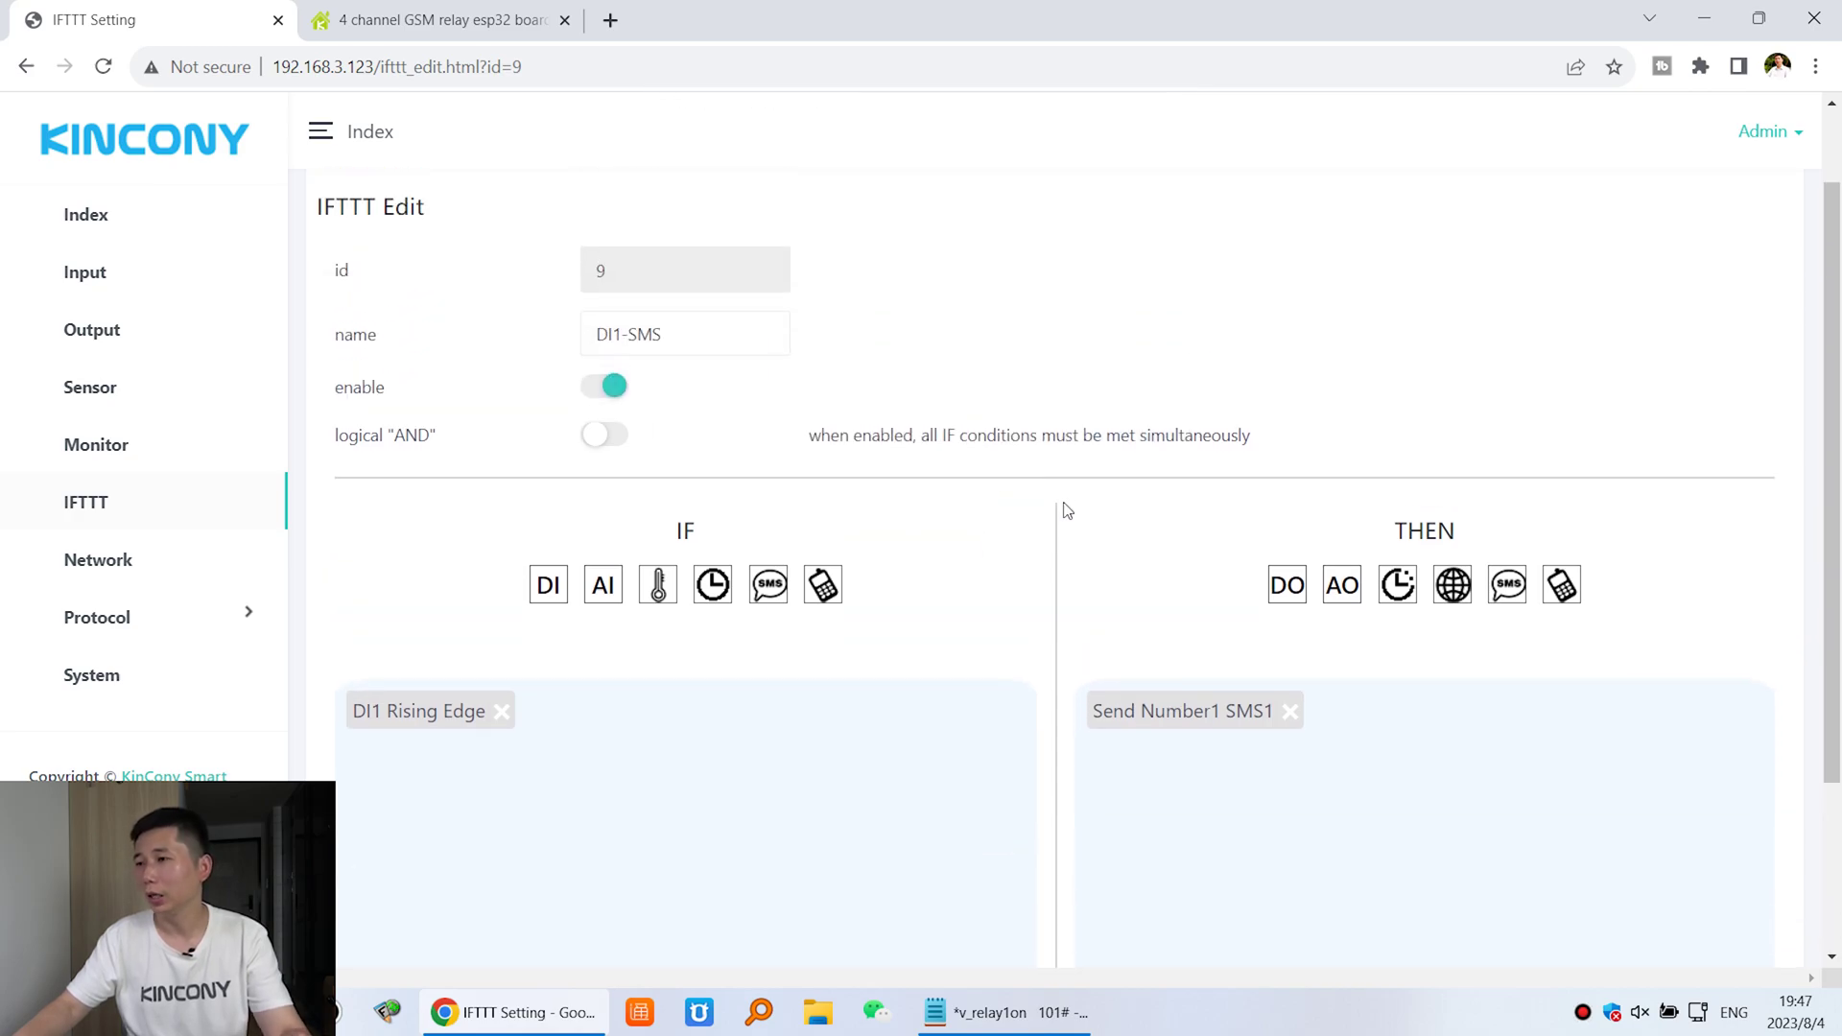
Step: Check the GSM admin numbers, noting the first is set and extras empty, then return to Index
{"action": "left_click", "coordinate": [99, 561]}
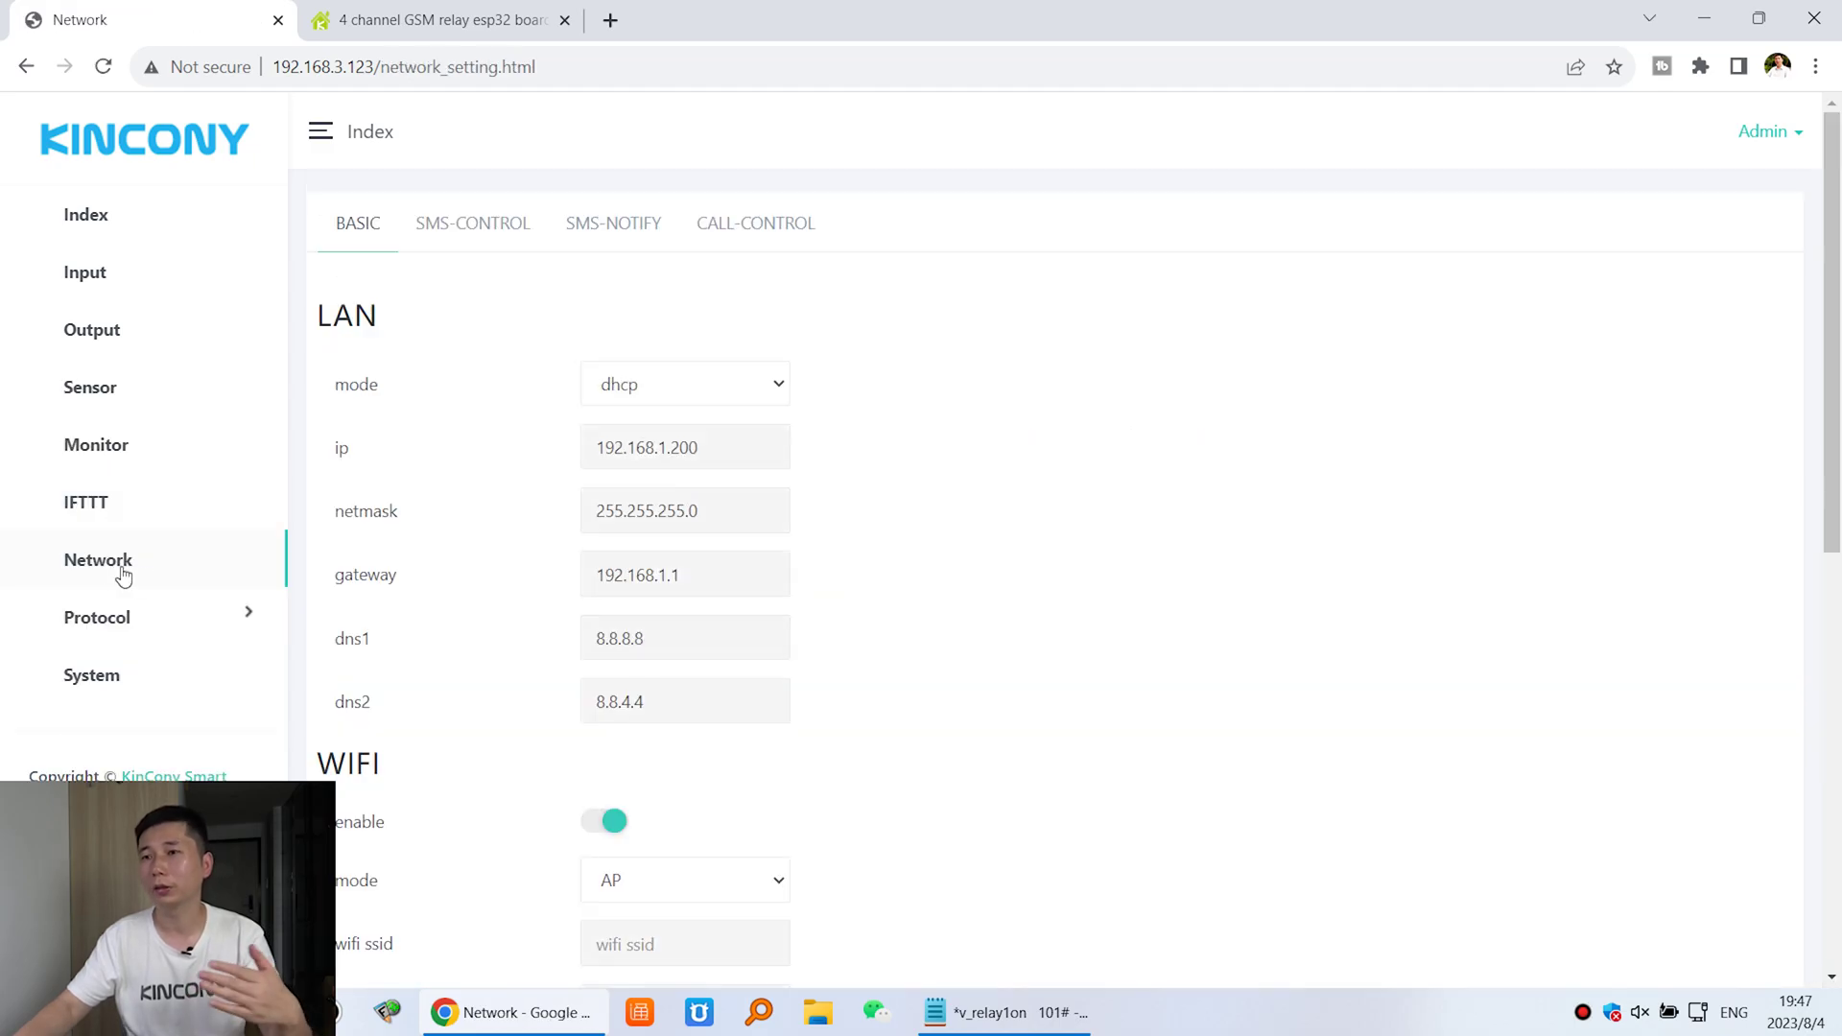
{"action": "scroll", "coordinate": [896, 650], "scroll_direction": "down", "scroll_amount": 8}
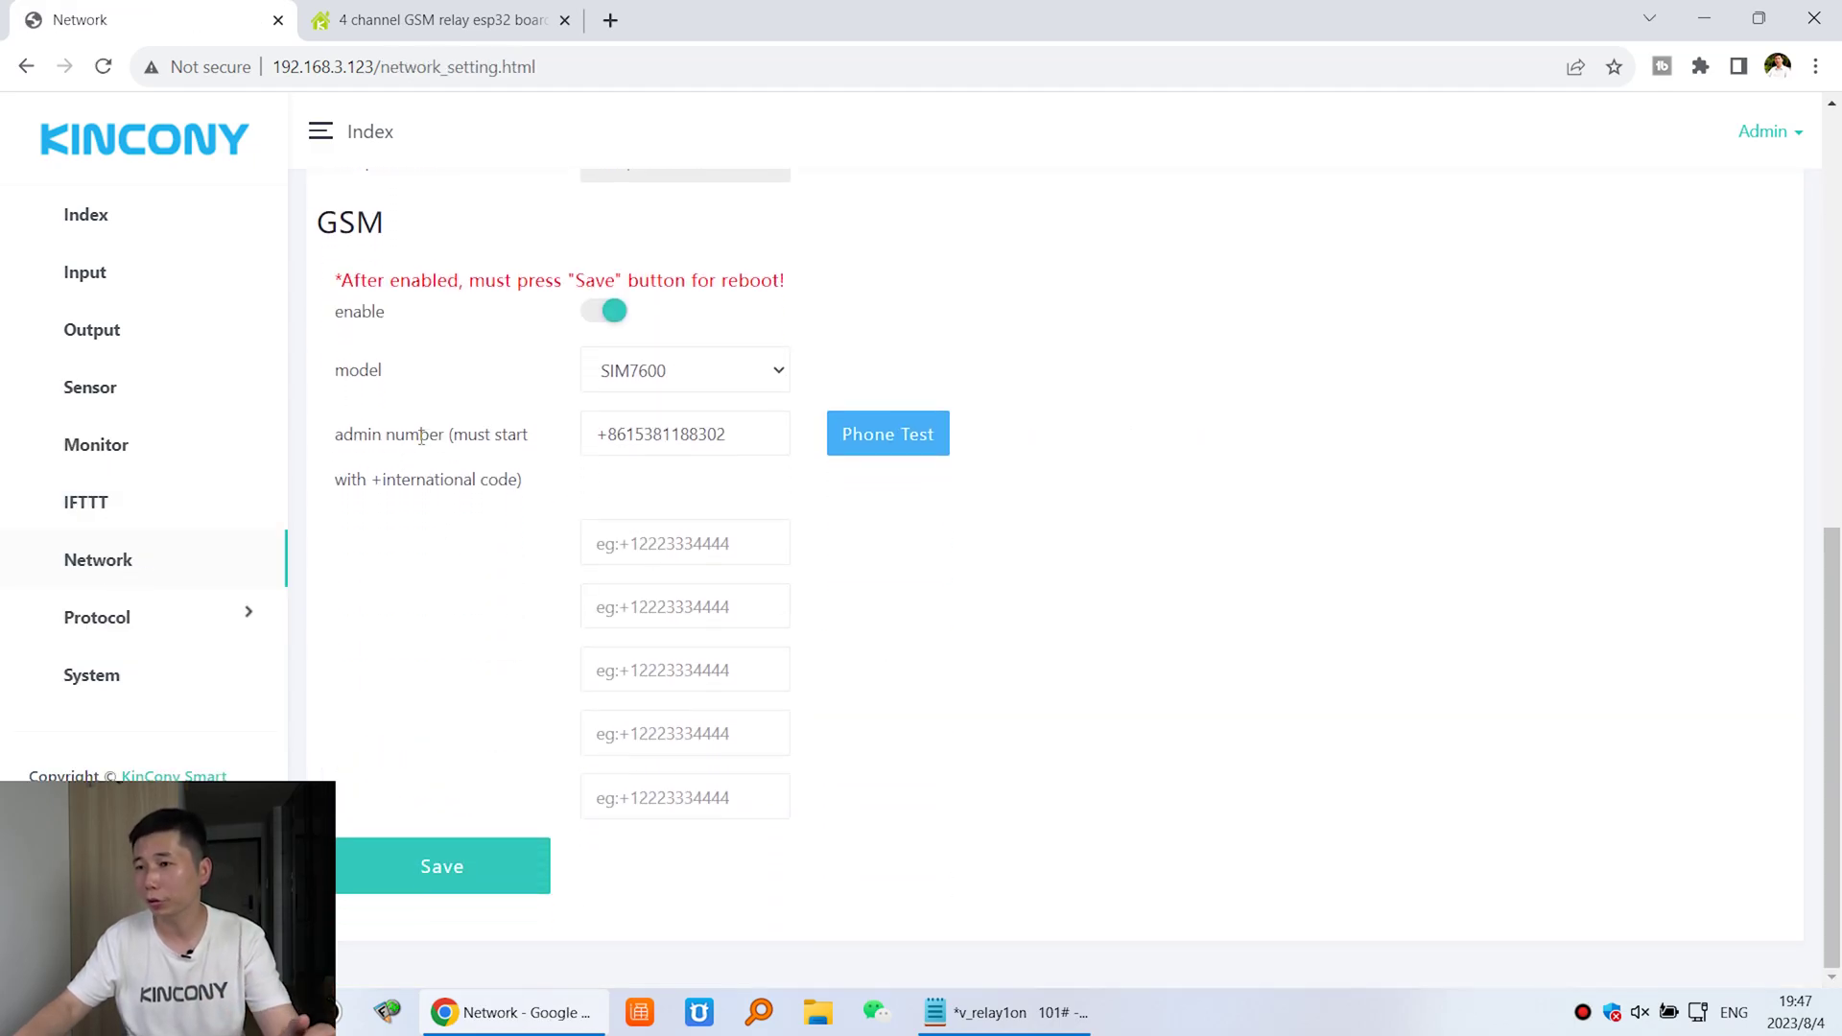
{"action": "left_click_drag", "start_coordinate": [727, 434], "coordinate": [564, 436]}
{"action": "left_click", "coordinate": [690, 543]}
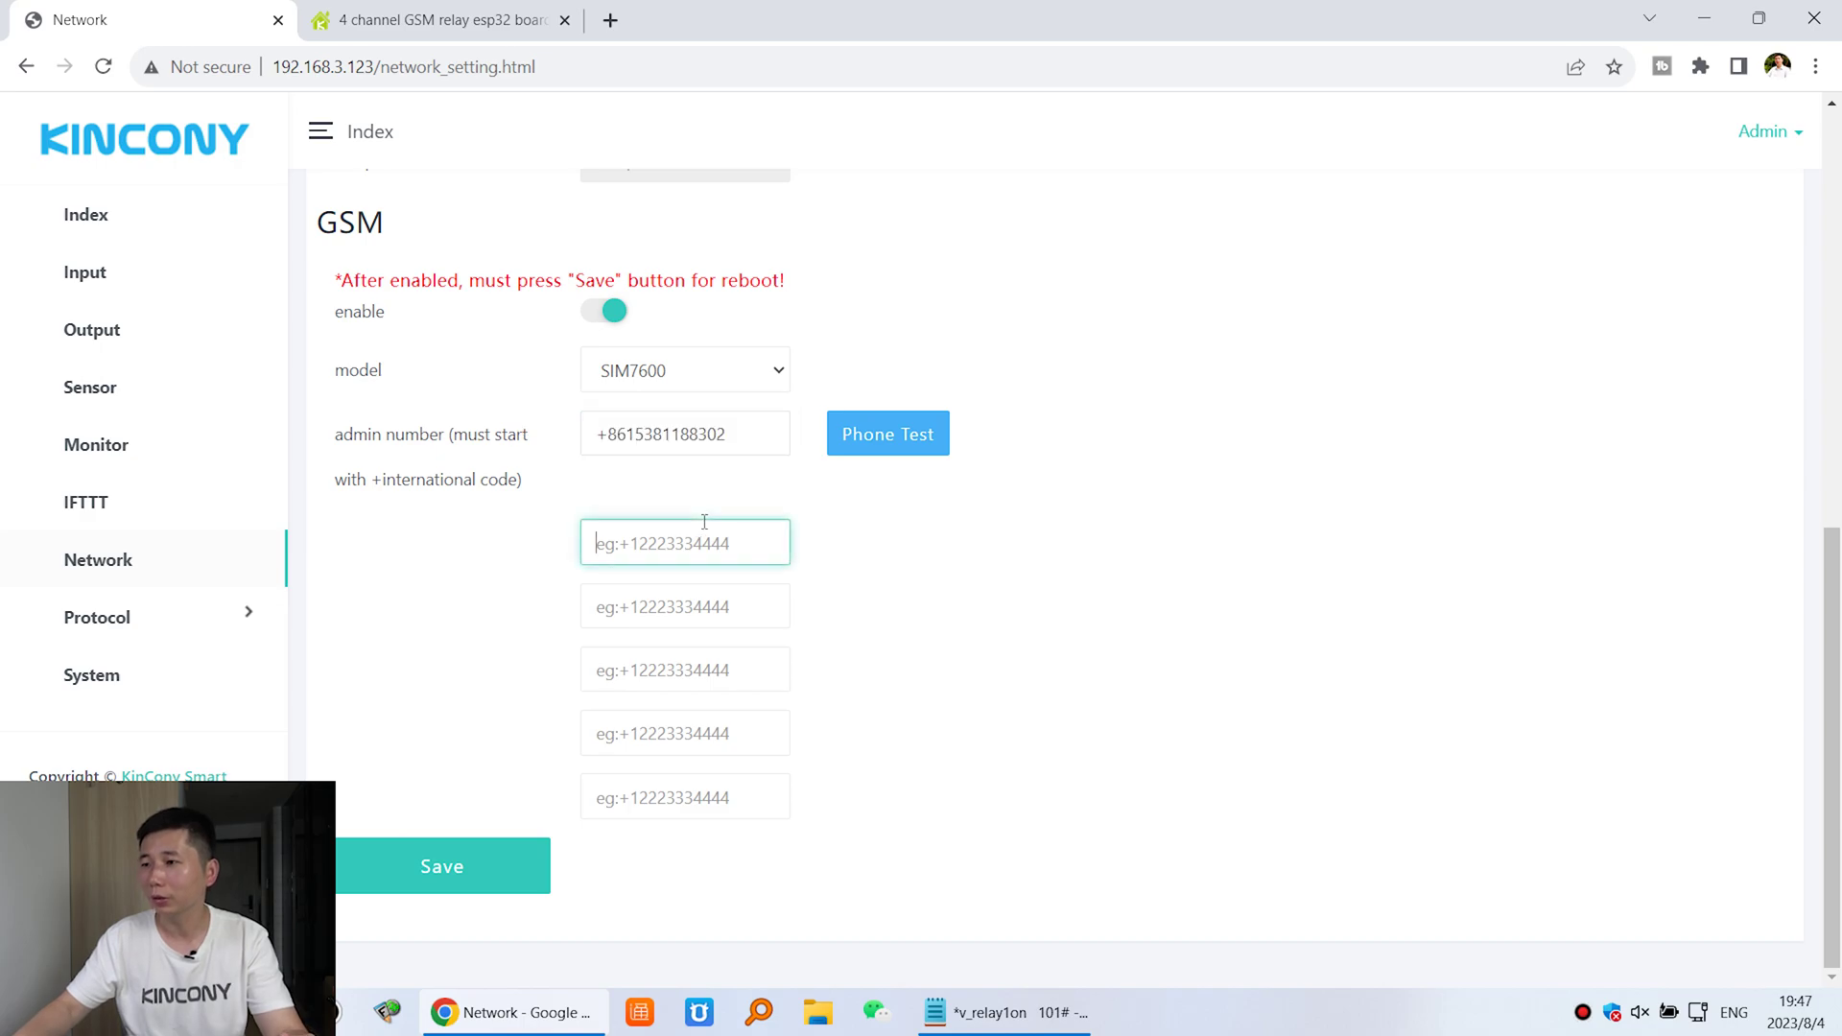
{"action": "left_click", "coordinate": [740, 670]}
{"action": "left_click", "coordinate": [750, 733]}
{"action": "left_click", "coordinate": [751, 797]}
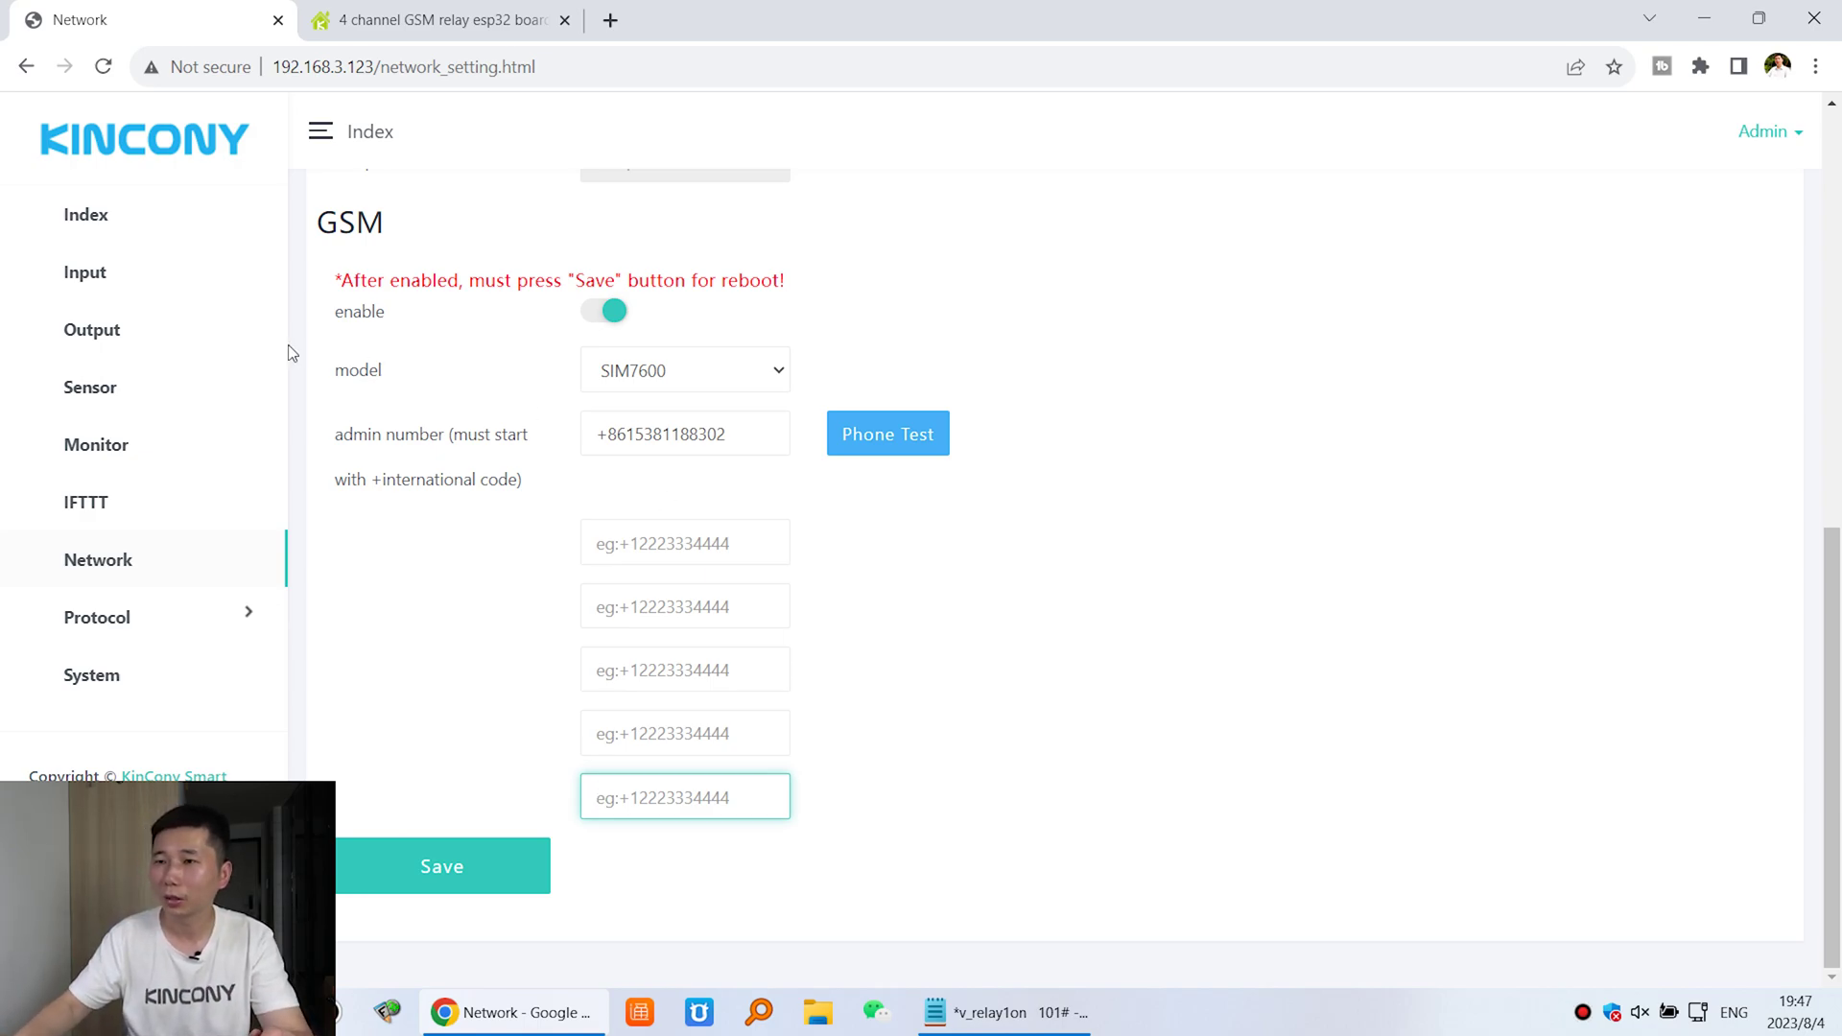
{"action": "left_click", "coordinate": [149, 227]}
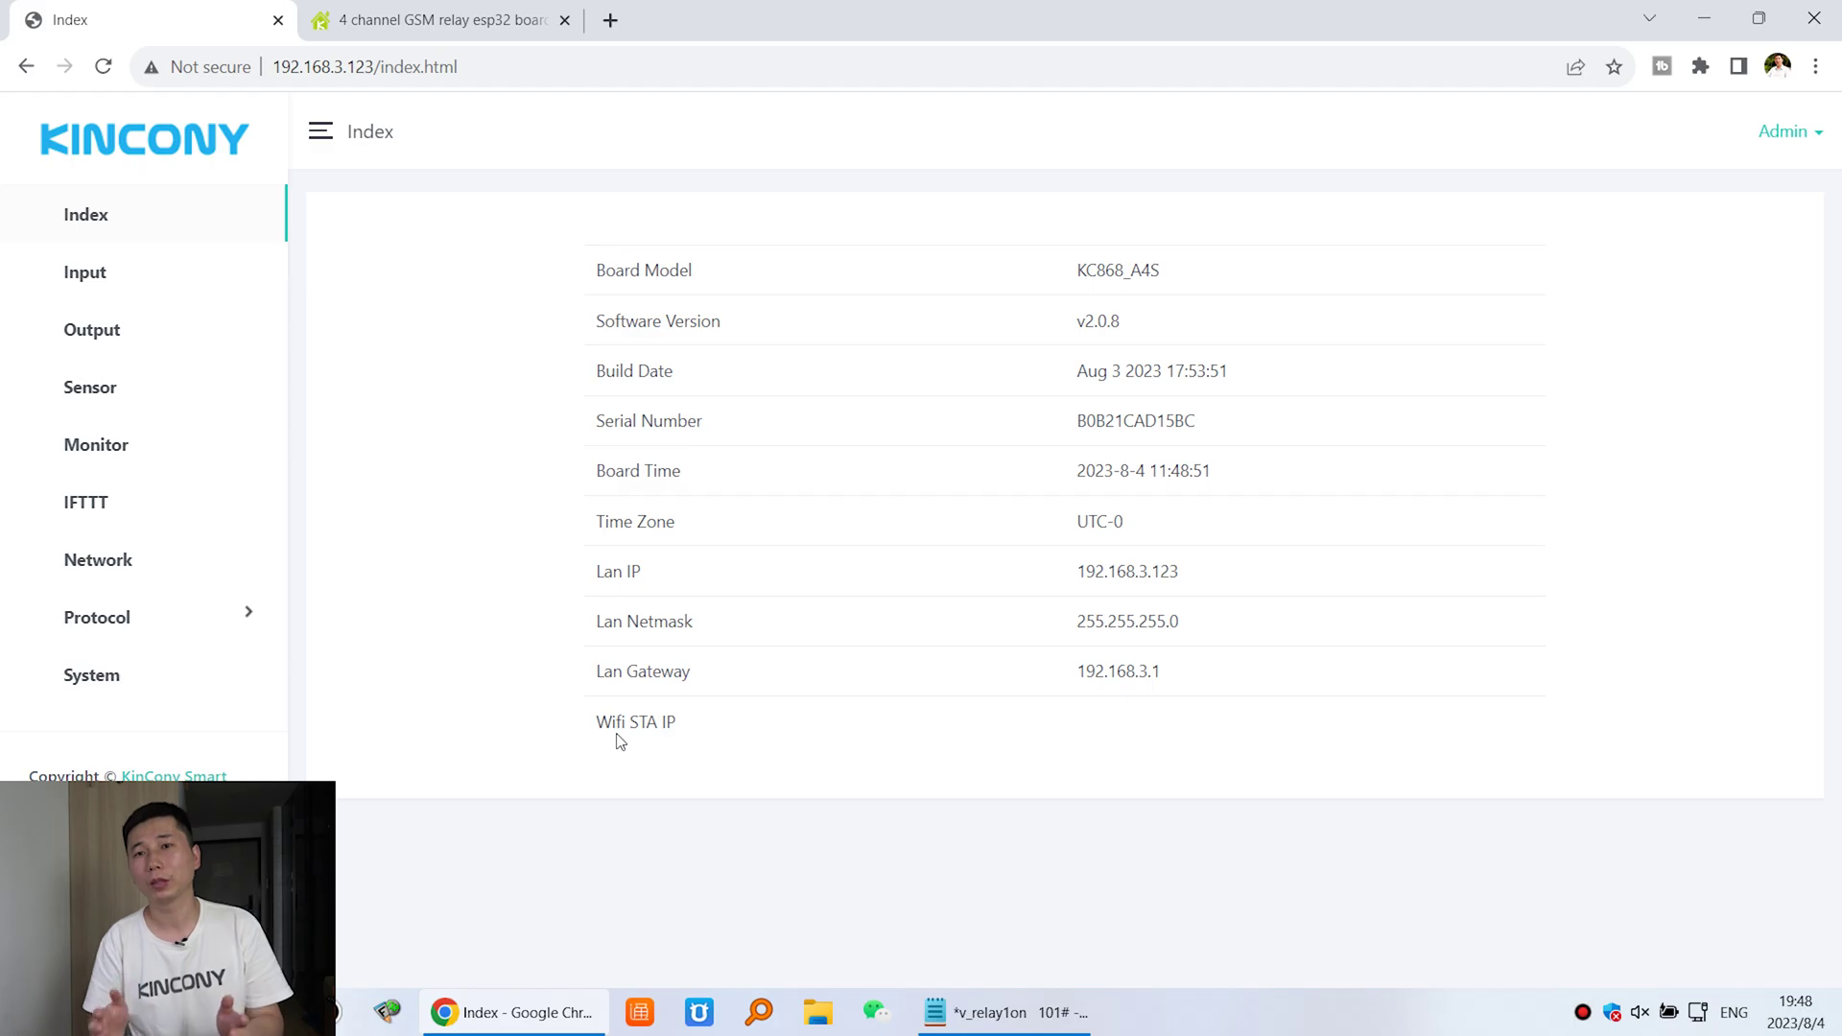
Step: Open rule 9 for editing and remove its Send Number1 SMS1 action
{"action": "left_click", "coordinate": [96, 512]}
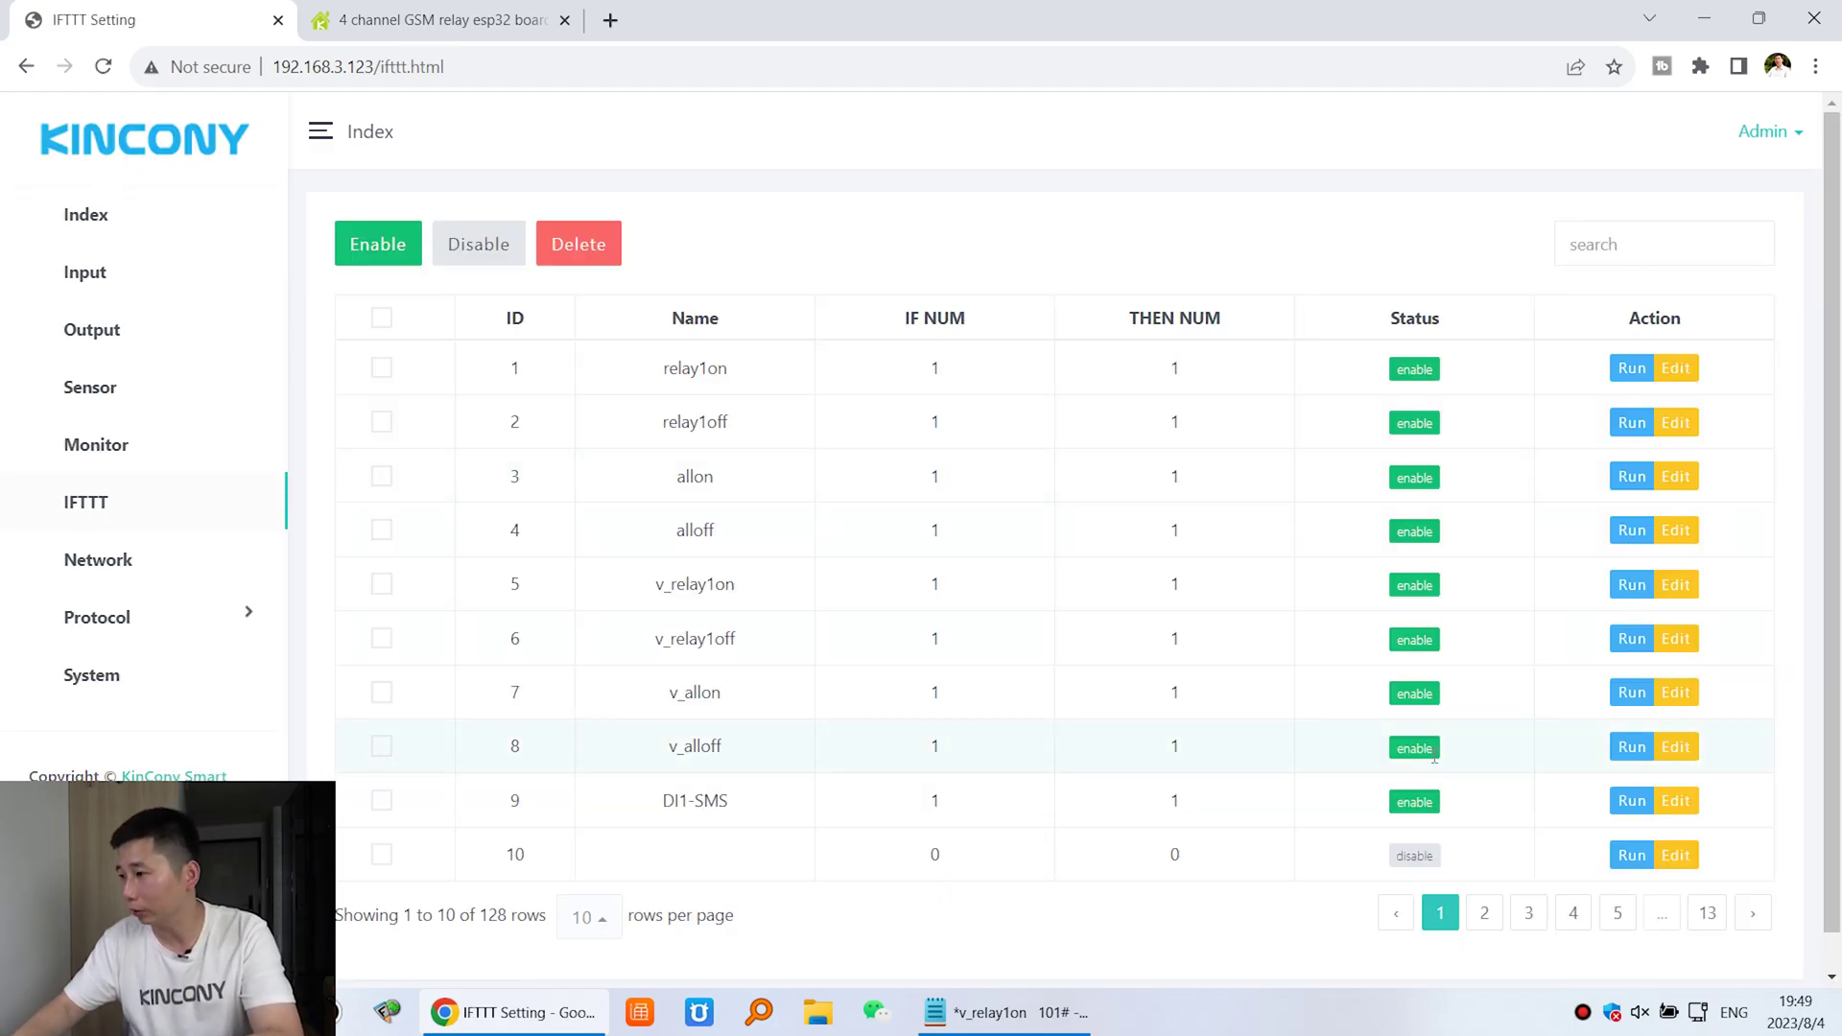
{"action": "left_click", "coordinate": [1677, 804]}
{"action": "scroll", "coordinate": [1306, 640], "scroll_direction": "down", "scroll_amount": 3}
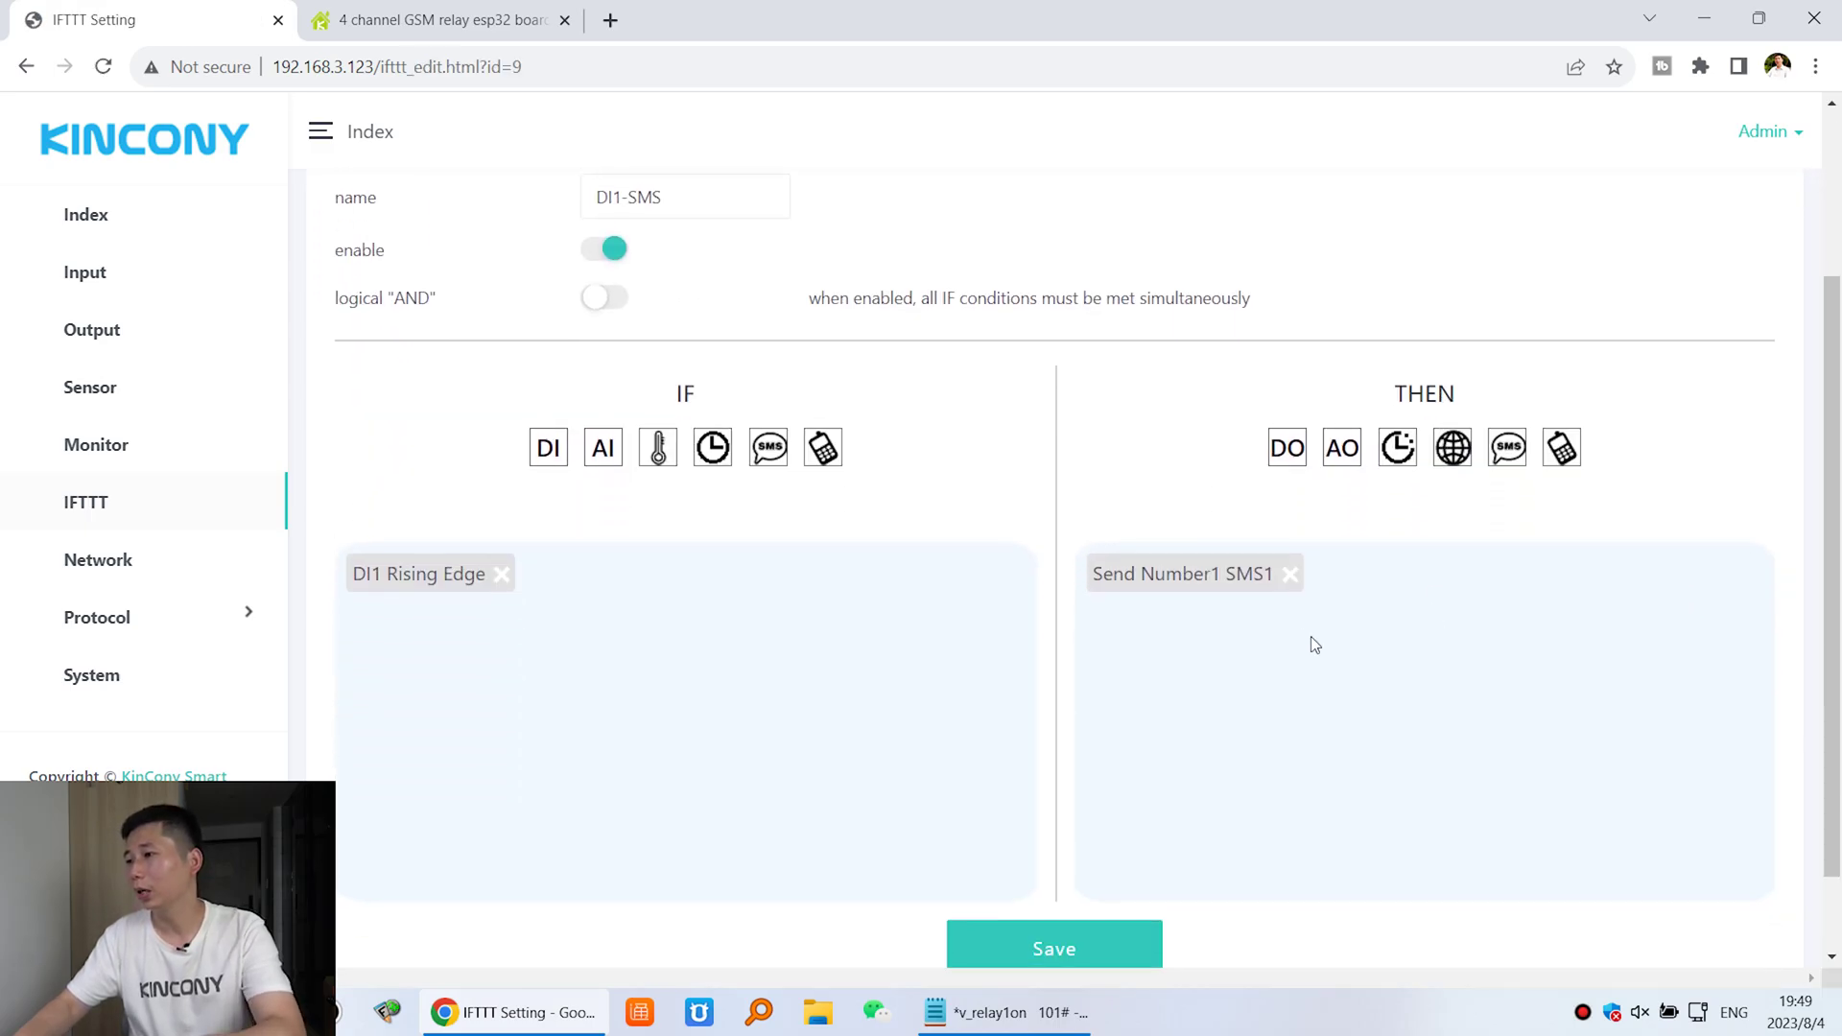
{"action": "left_click", "coordinate": [1289, 574]}
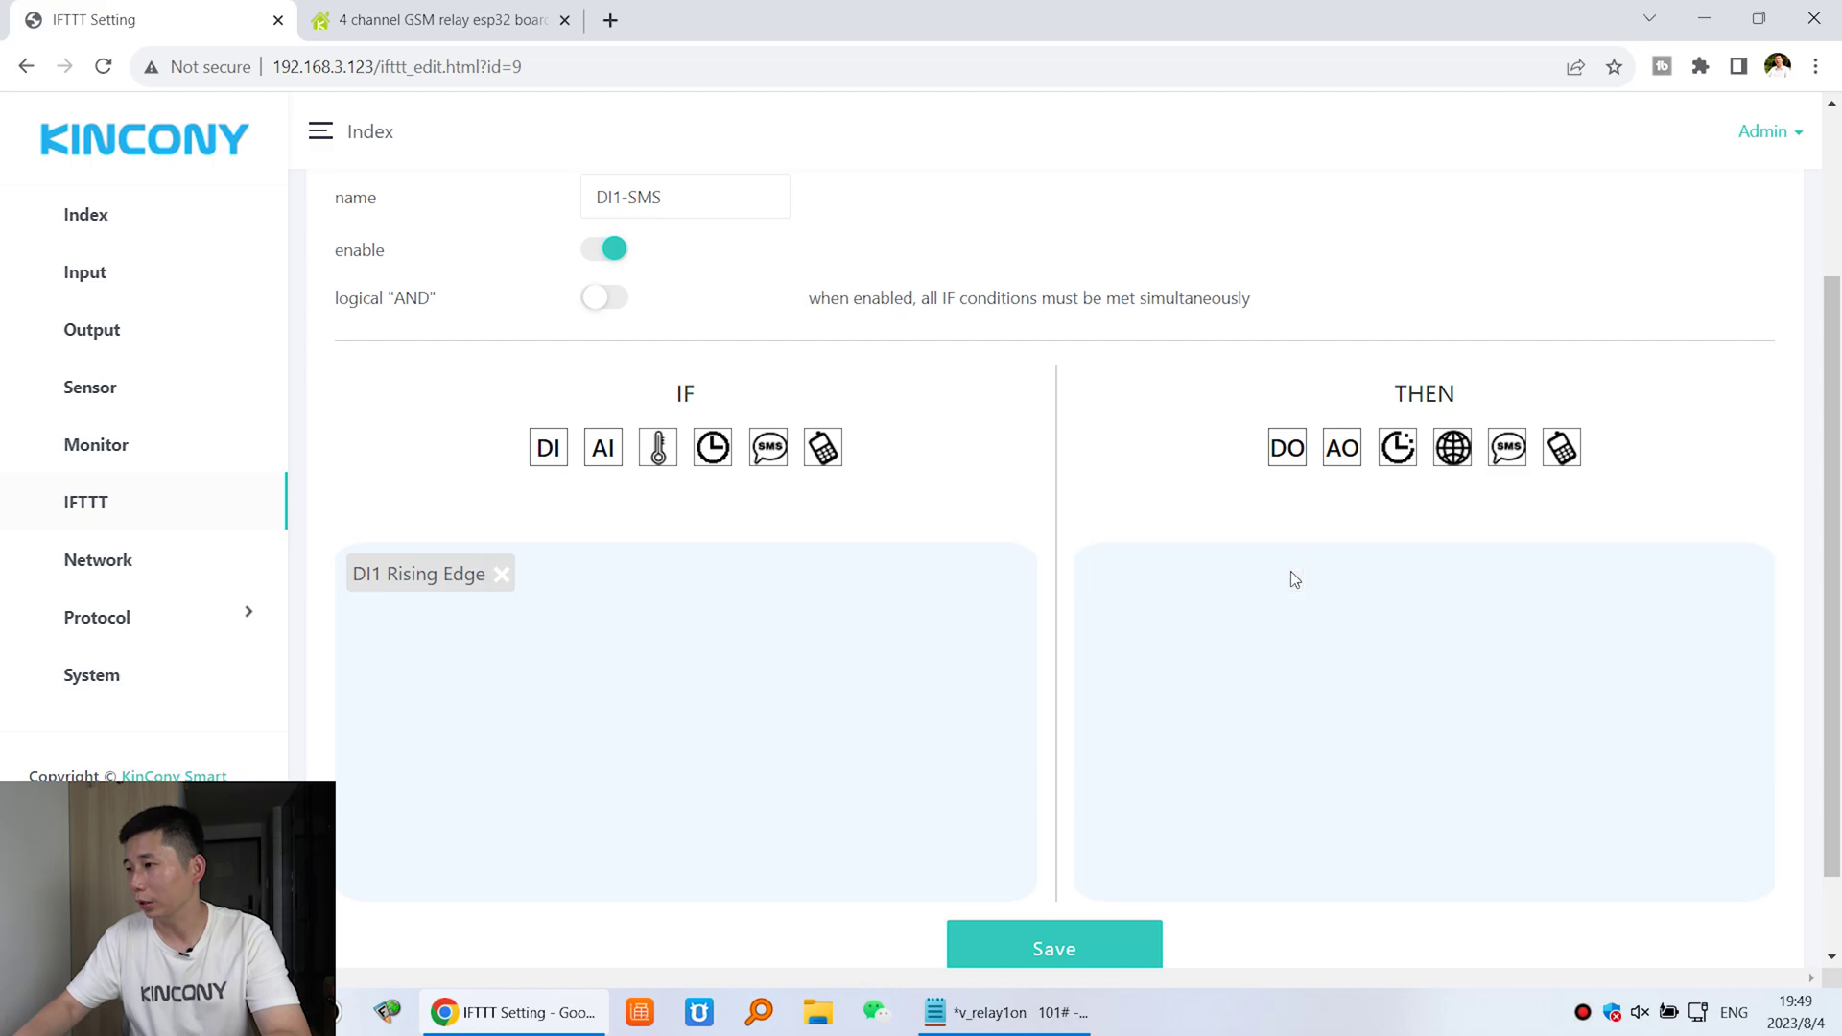
Step: Add a Call Number1 THEN action and save the rule
{"action": "left_click", "coordinate": [1561, 450]}
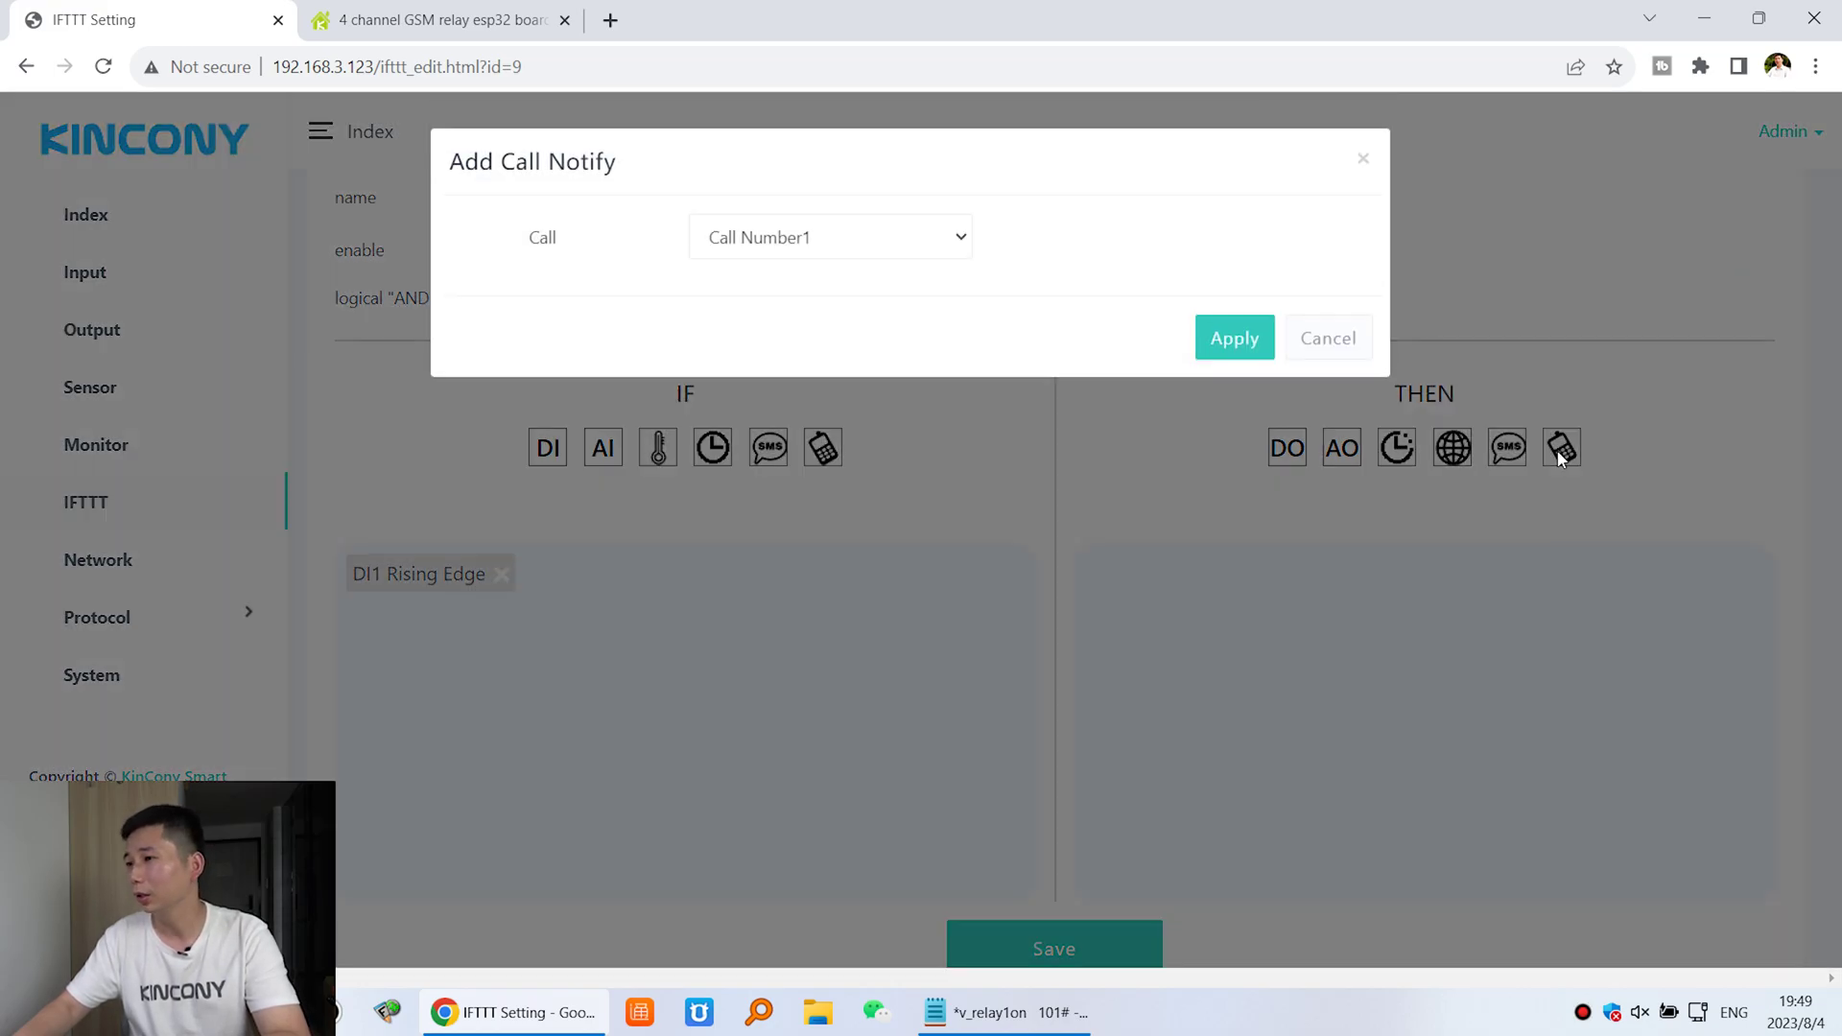
{"action": "left_click", "coordinate": [849, 239]}
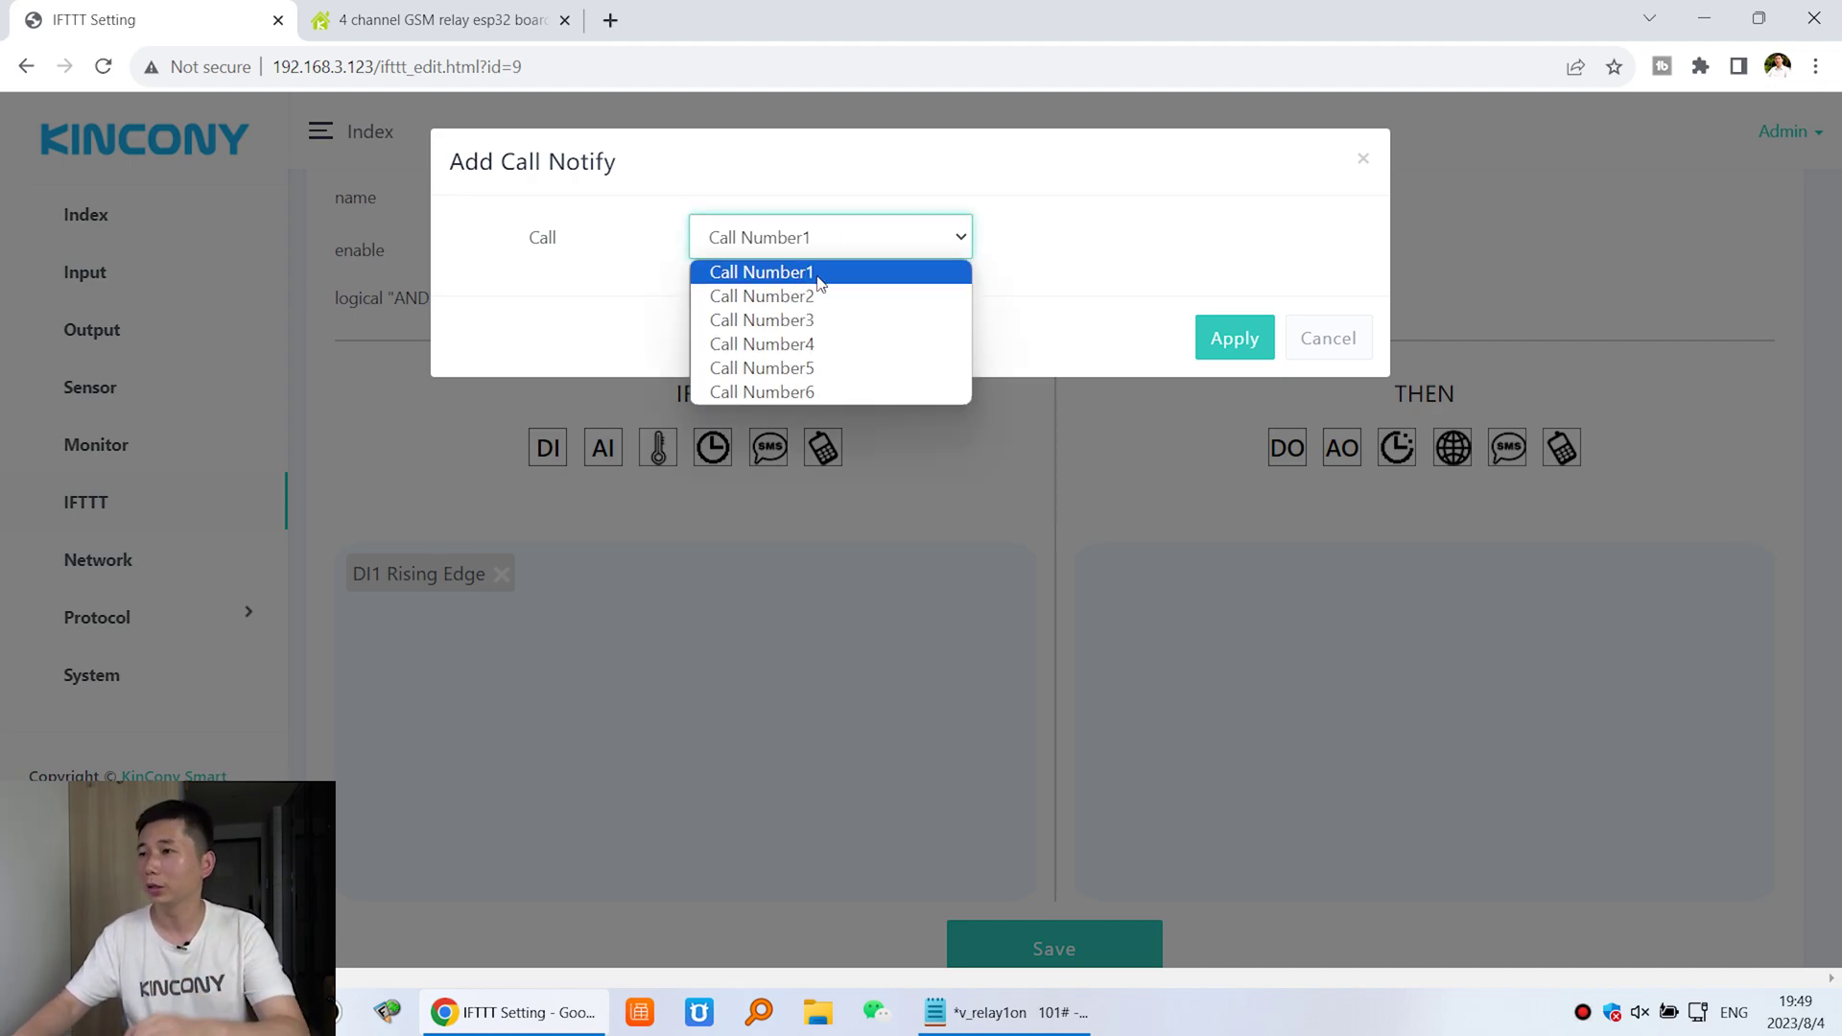
{"action": "left_click", "coordinate": [818, 281]}
{"action": "left_click", "coordinate": [1236, 340]}
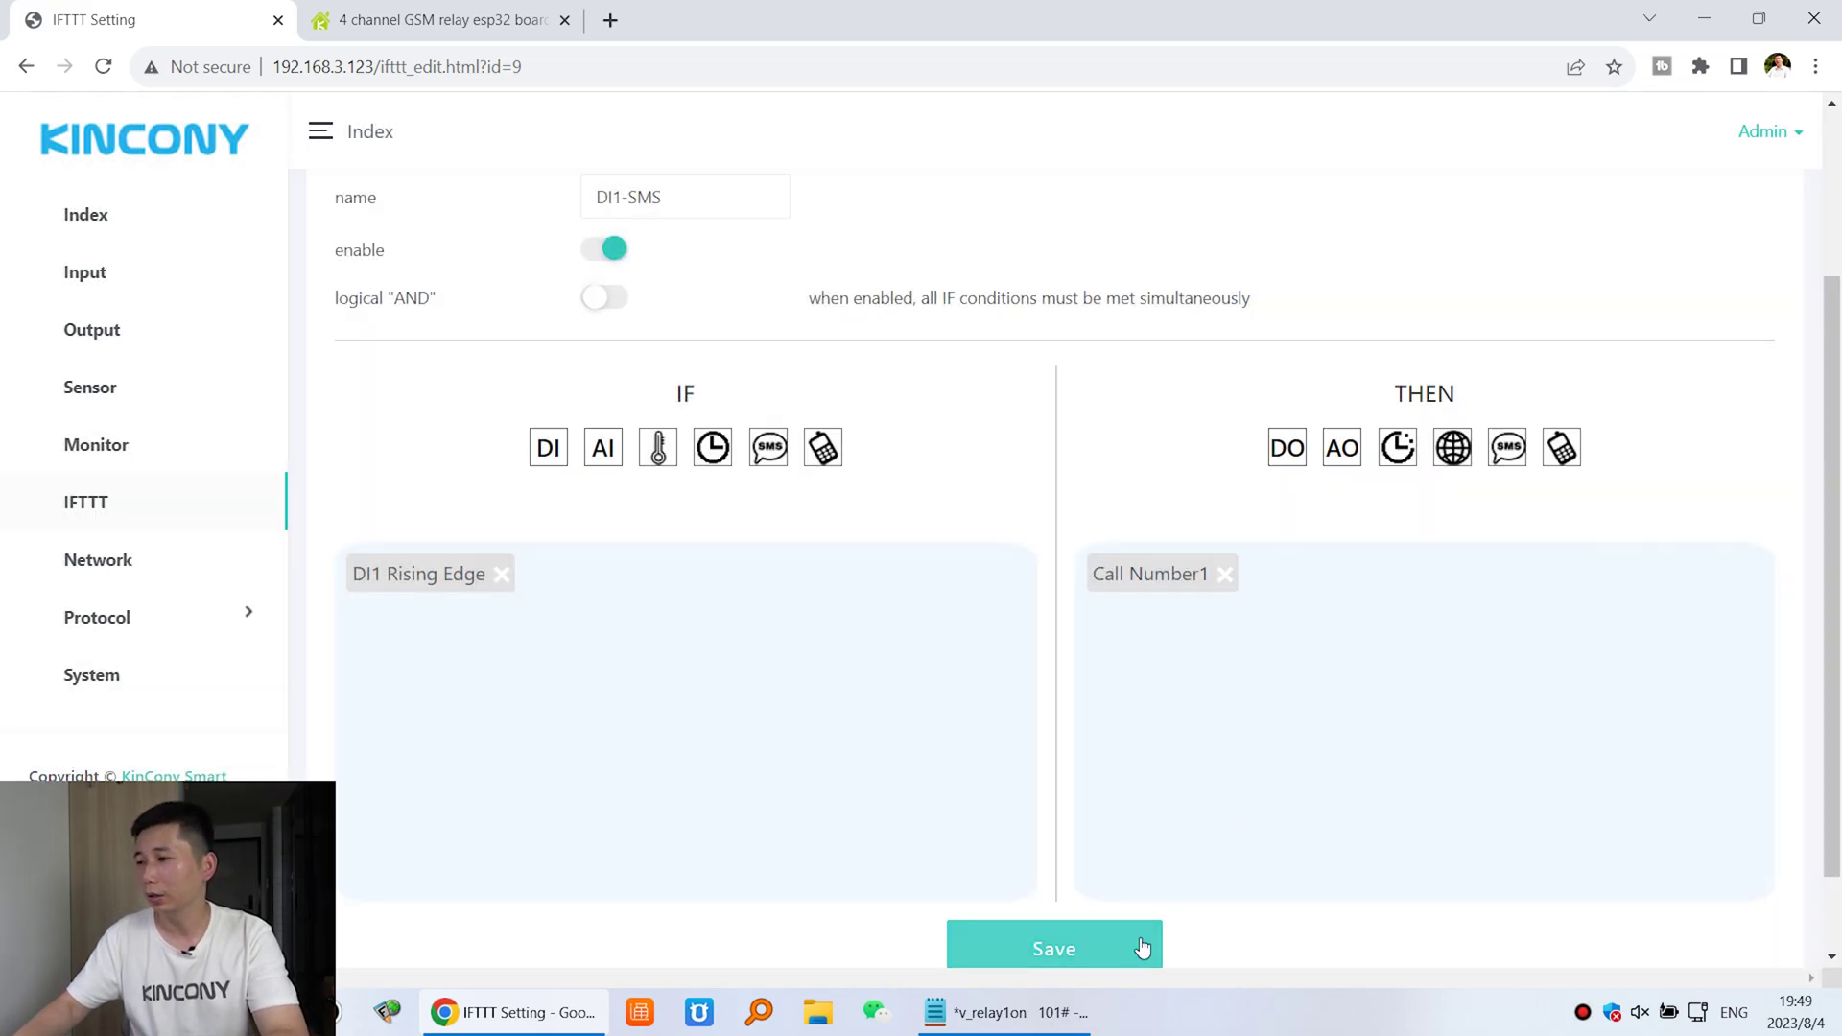
{"action": "left_click", "coordinate": [1142, 948]}
{"action": "left_click", "coordinate": [1143, 216]}
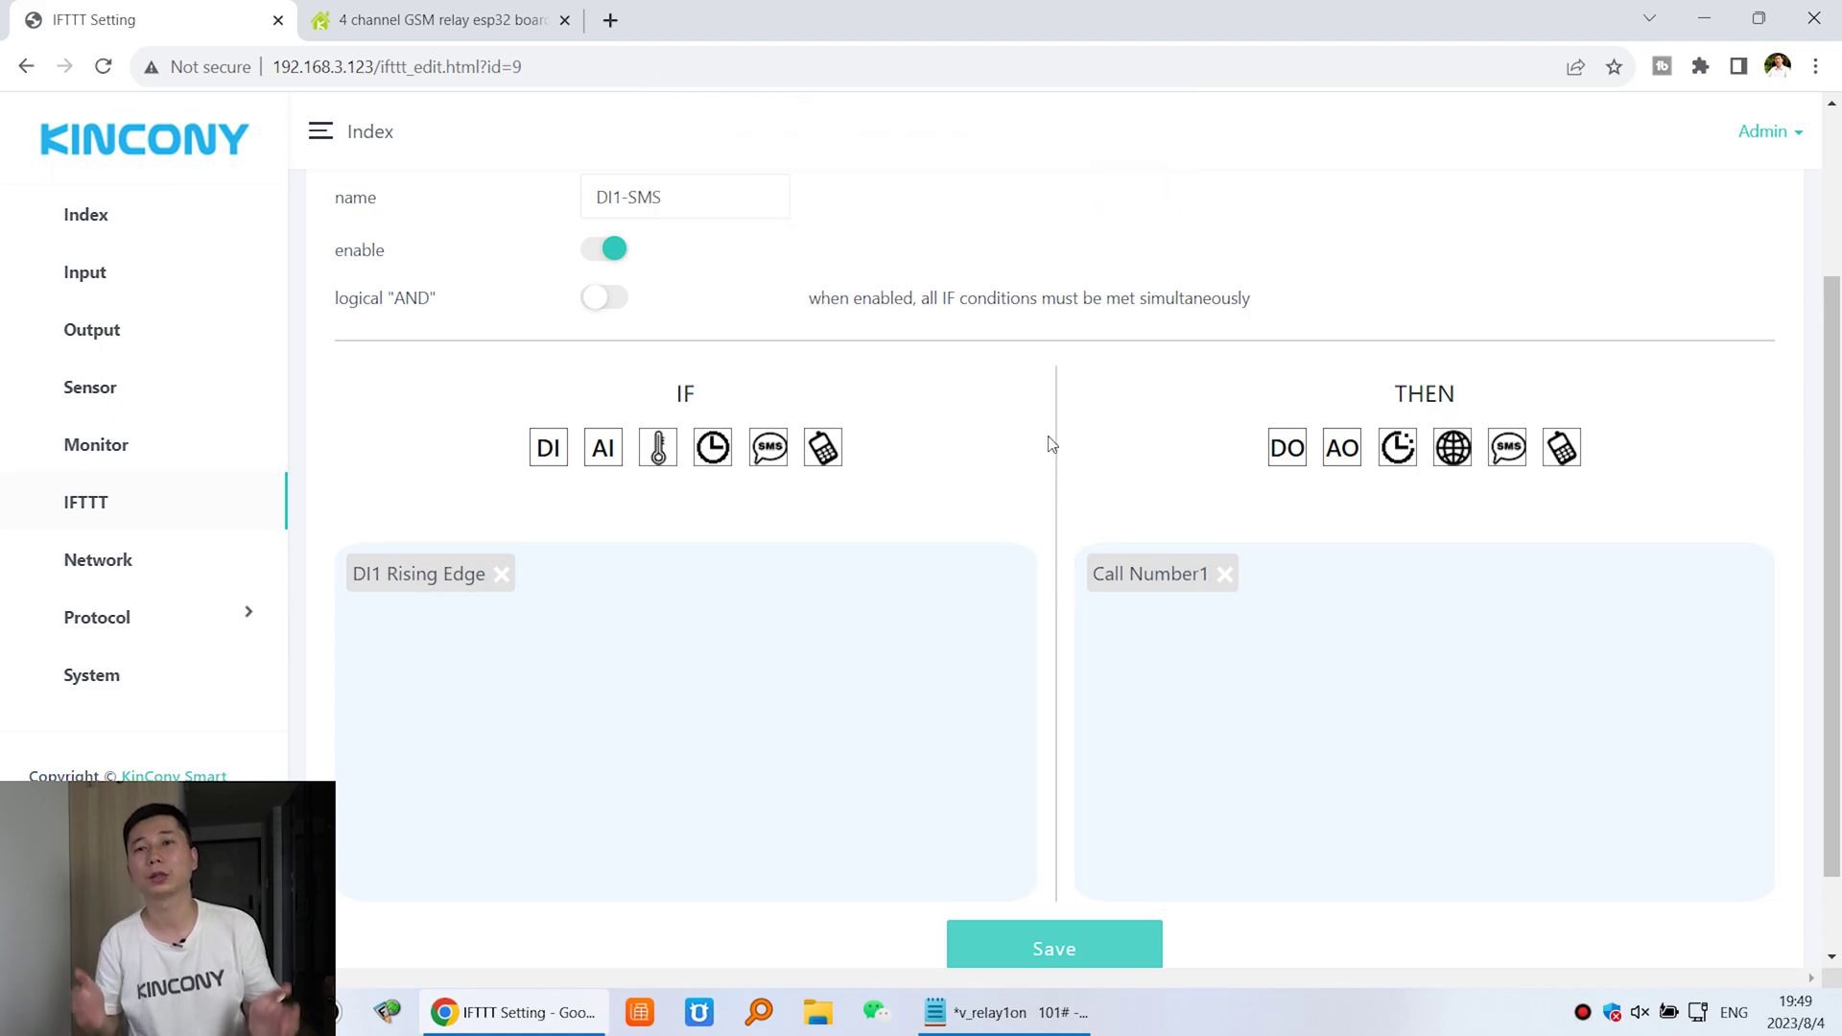